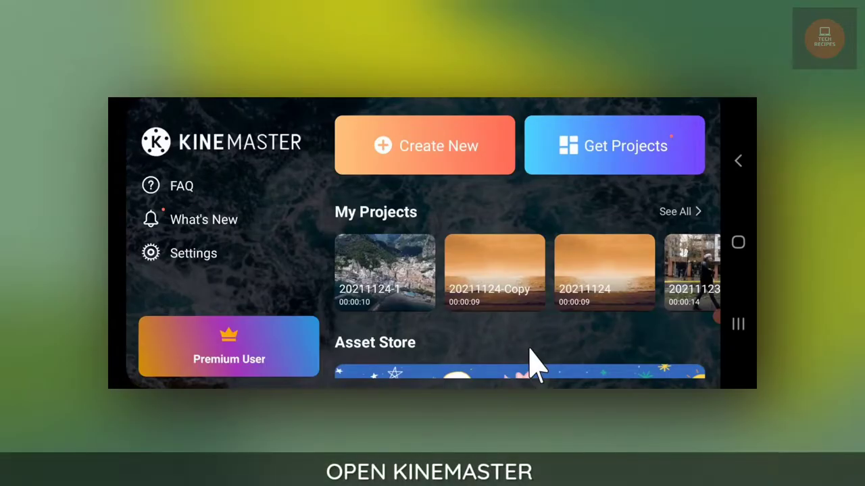
Step: Create a new 16:9 project and browse the KineMaster folder's video clips
click(450, 151)
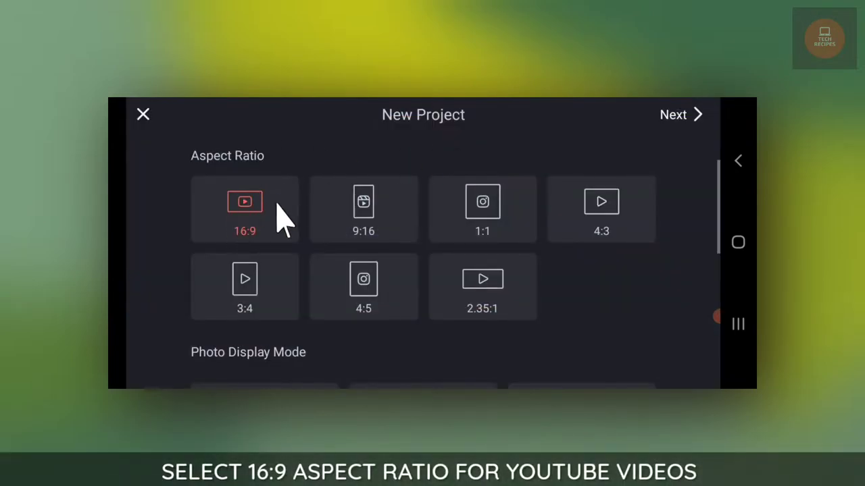
click(678, 122)
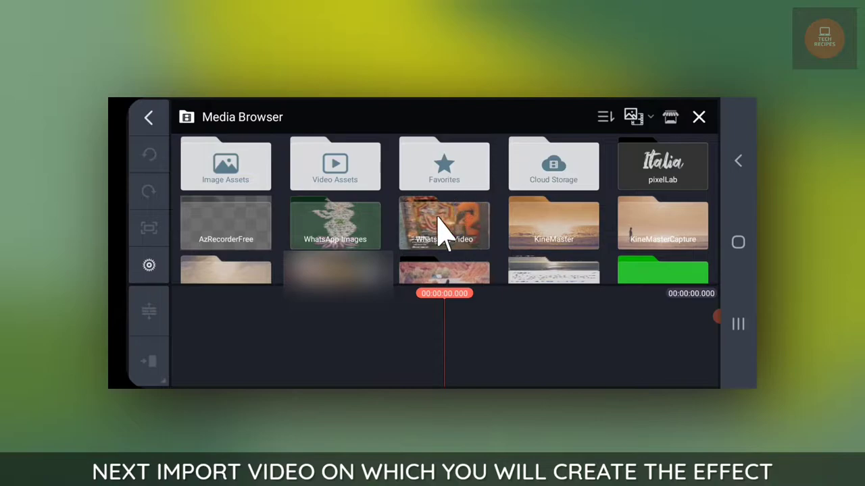
click(559, 233)
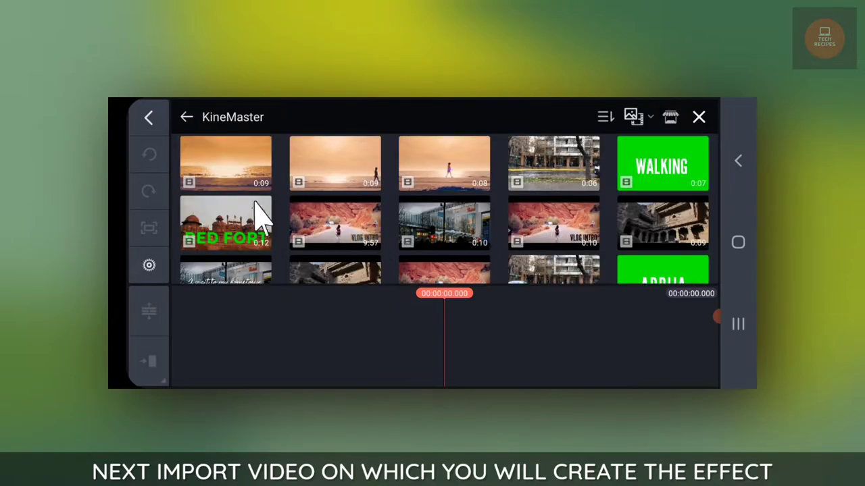
Step: Add the beach sunset clip, play it through, and scrub back to about 3 seconds
click(228, 165)
click(698, 116)
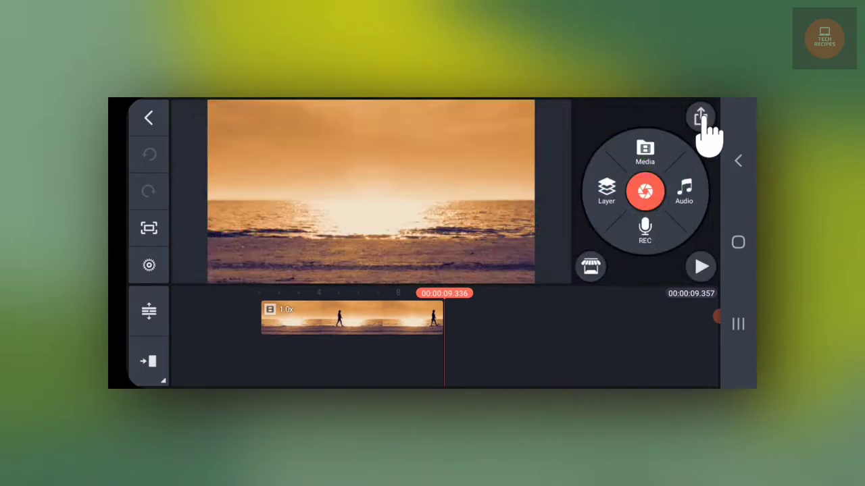
drag(527, 348, 743, 346)
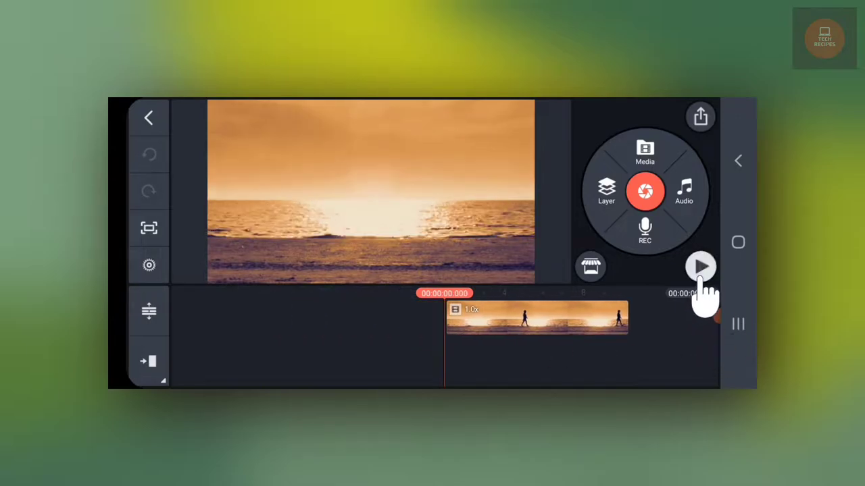
click(701, 268)
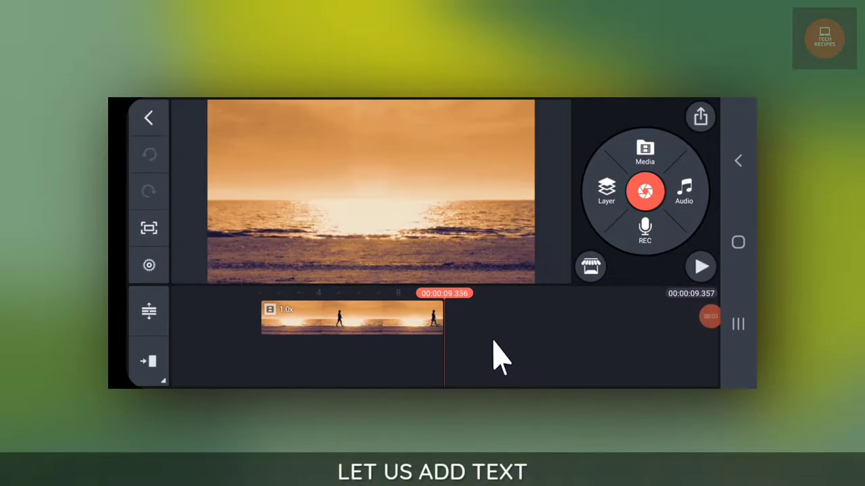
drag(493, 358, 612, 368)
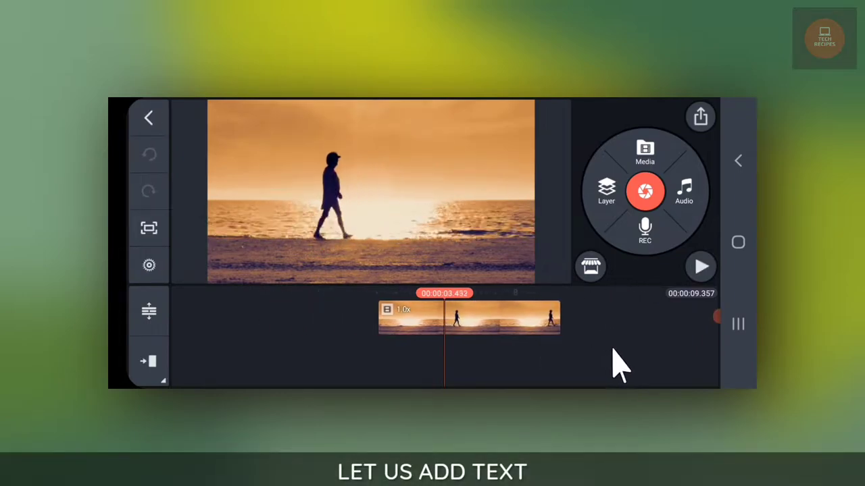
Step: Add a 'REVEAL TEXT' text layer over the clip and enlarge it
click(607, 194)
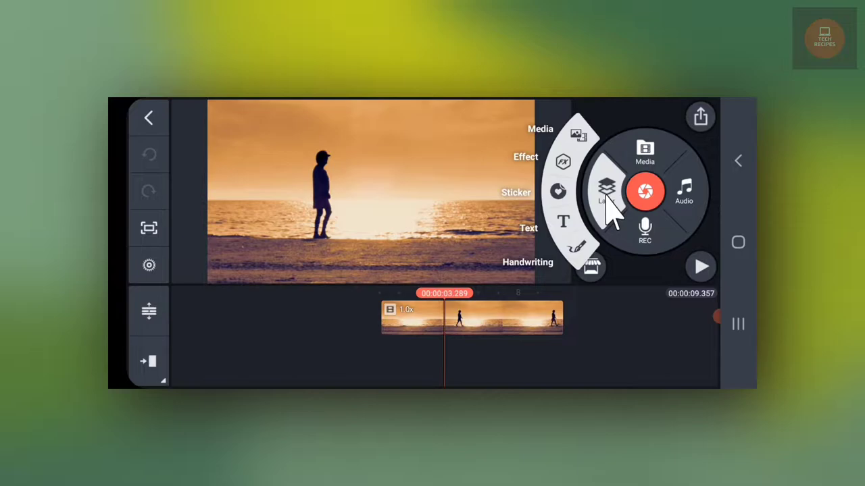
click(563, 219)
click(181, 347)
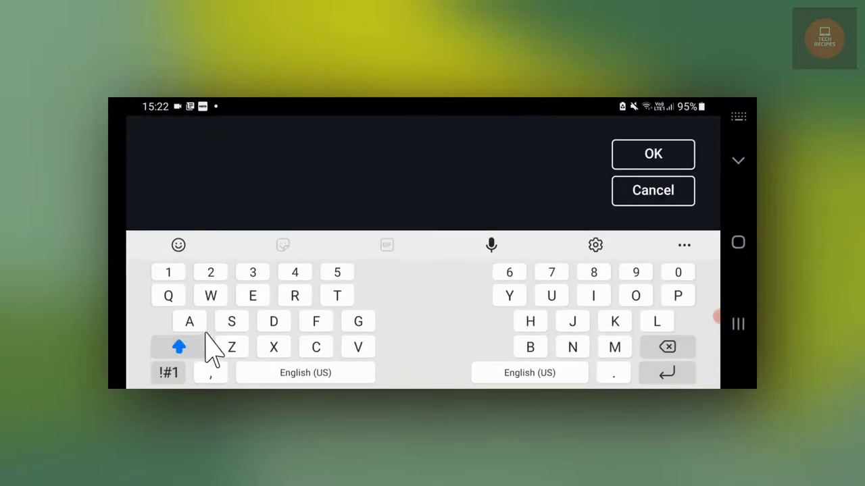
text(R)
click(255, 295)
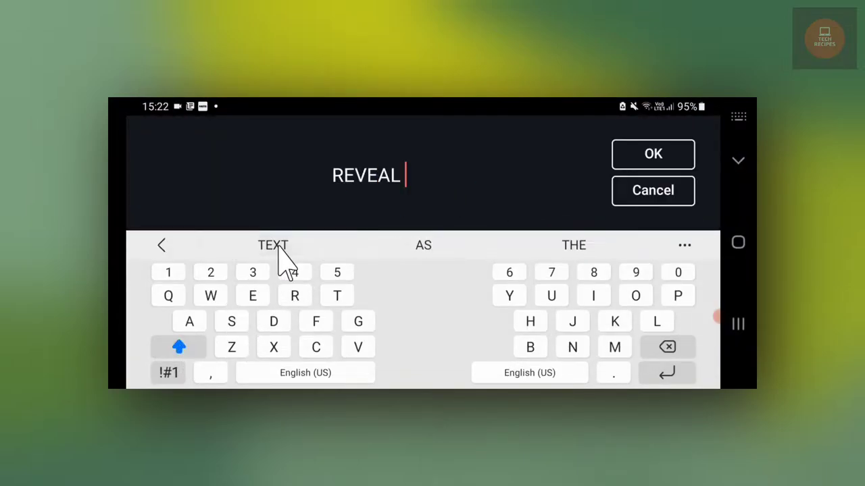
click(278, 246)
click(684, 162)
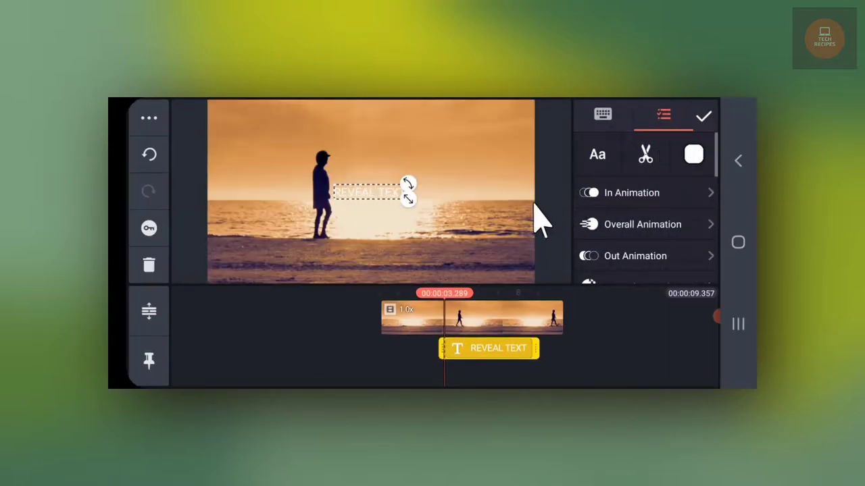
drag(406, 198, 433, 231)
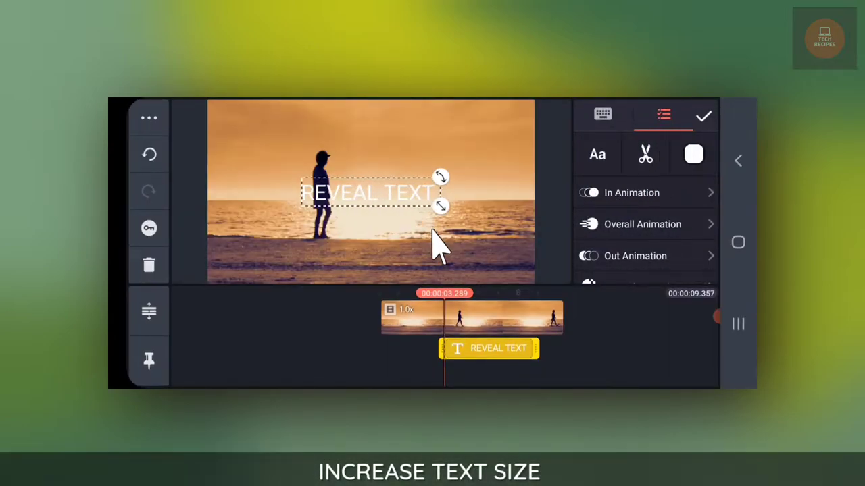
Step: Set the title's font to League Gothic
click(606, 155)
scroll(531, 251, down, 2)
scroll(520, 304, down, 2)
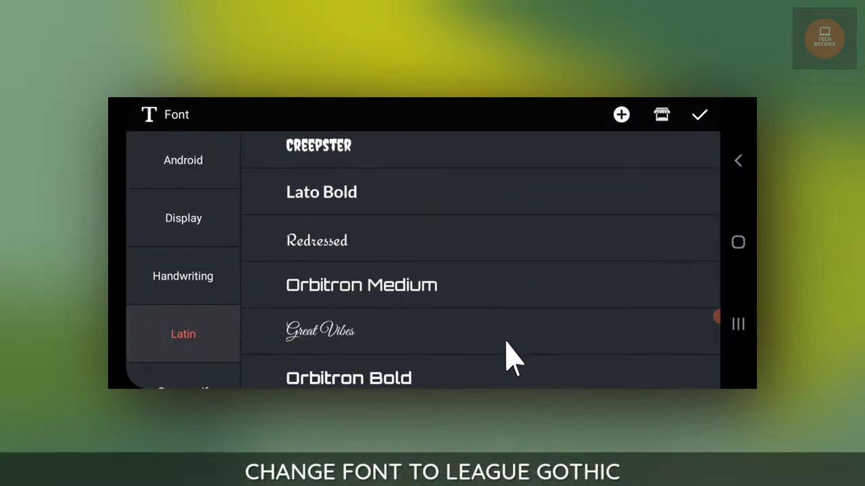
scroll(520, 338, down, 3)
scroll(541, 250, down, 3)
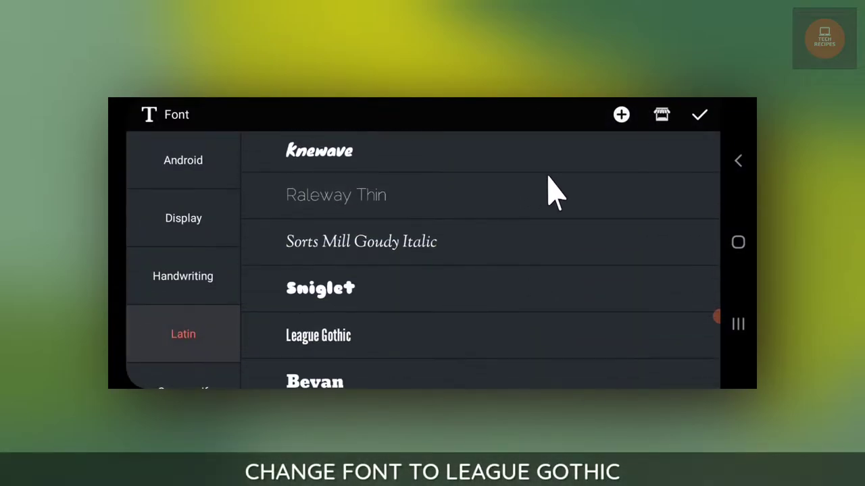
click(321, 351)
click(700, 117)
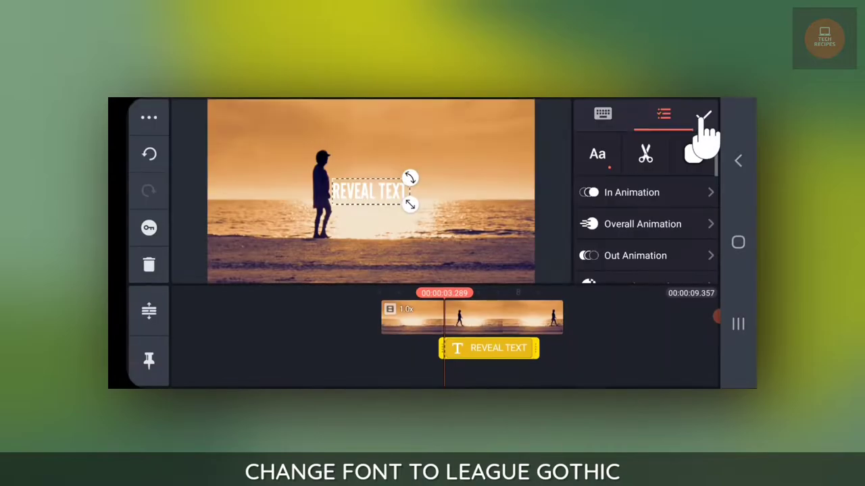
Step: Enlarge REVEAL TEXT further, raise it toward centre, and extend its layer to the video's end
drag(405, 203, 421, 224)
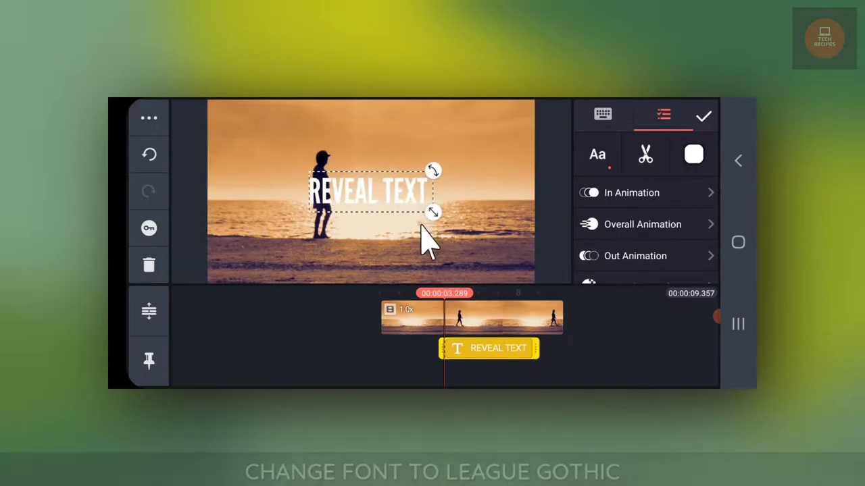
drag(386, 195, 387, 187)
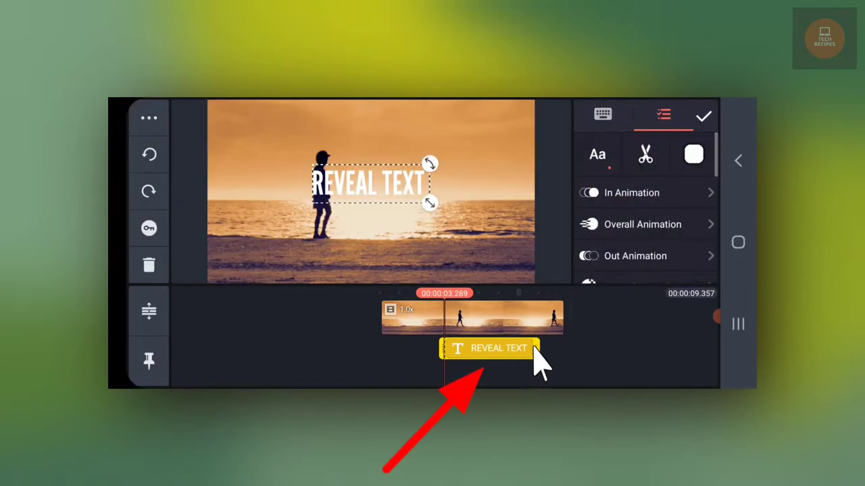
mouse_move(541, 364)
mouse_down()
mouse_move(569, 363)
mouse_move(502, 357)
mouse_move(601, 372)
mouse_up()
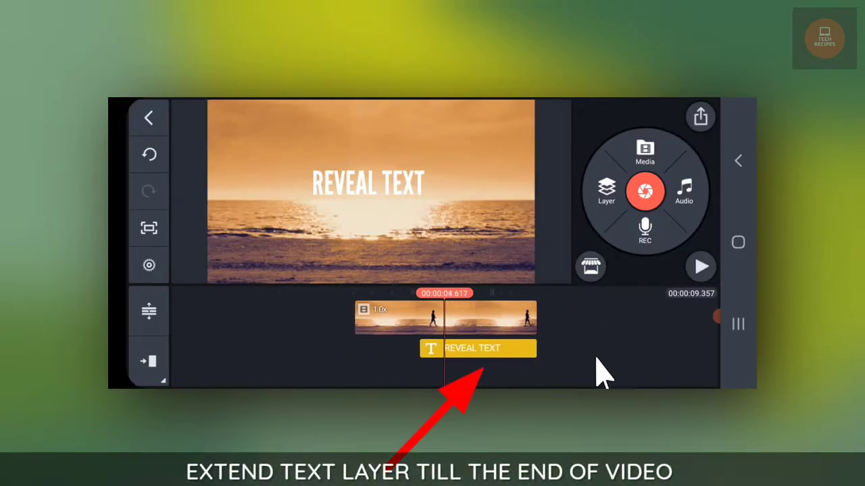
Step: Rewind to about 3.3 seconds, reselect the text and nudge it onto the frame's centre
drag(501, 368, 527, 375)
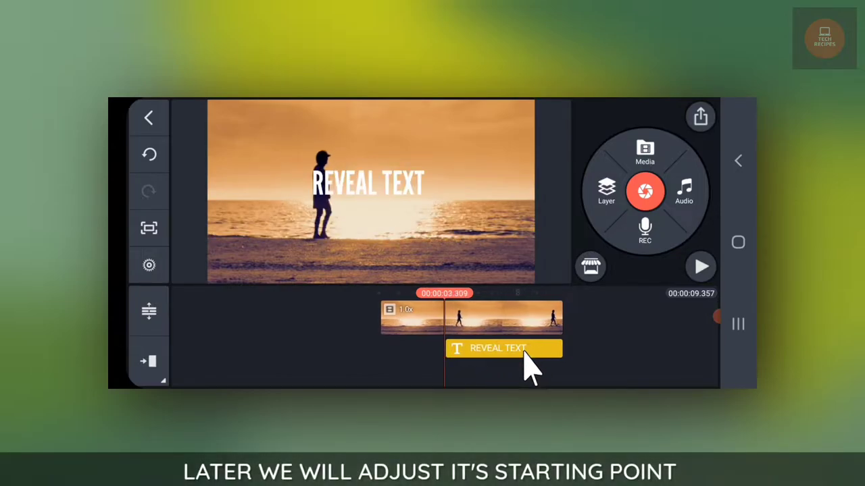
click(525, 351)
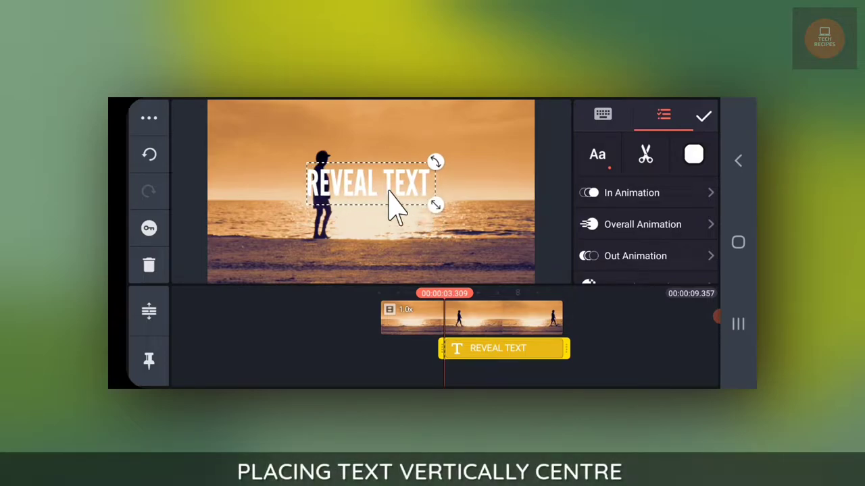
drag(396, 209, 391, 206)
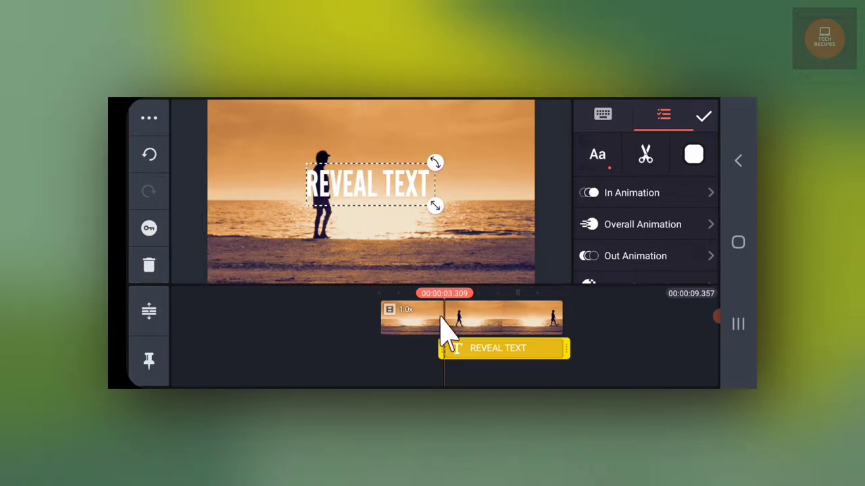
Step: Enable a glow on REVEAL TEXT and set the glow colour to white
click(588, 352)
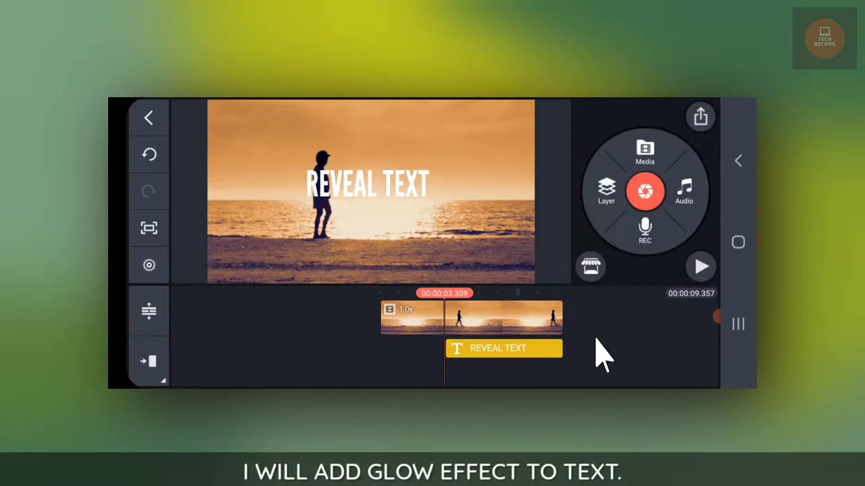
click(529, 355)
mouse_move(652, 265)
mouse_down()
mouse_move(666, 248)
mouse_move(675, 189)
mouse_up()
drag(672, 231, 671, 170)
click(644, 243)
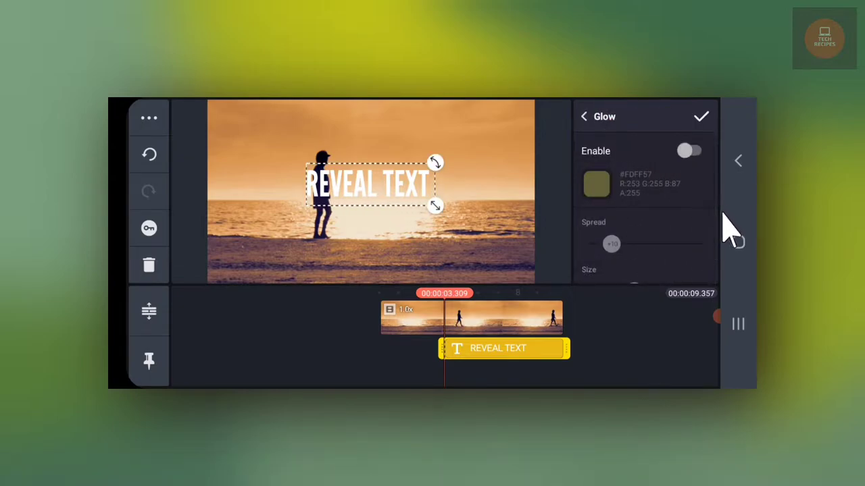
click(689, 150)
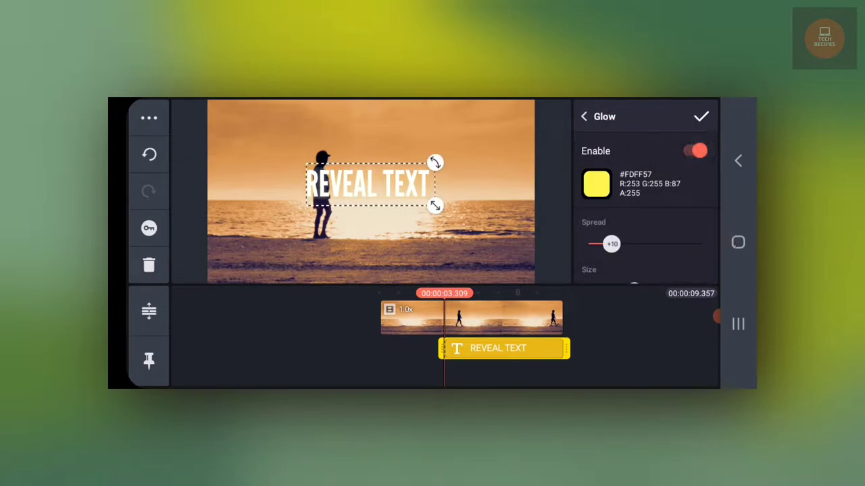
click(597, 184)
click(386, 189)
click(574, 169)
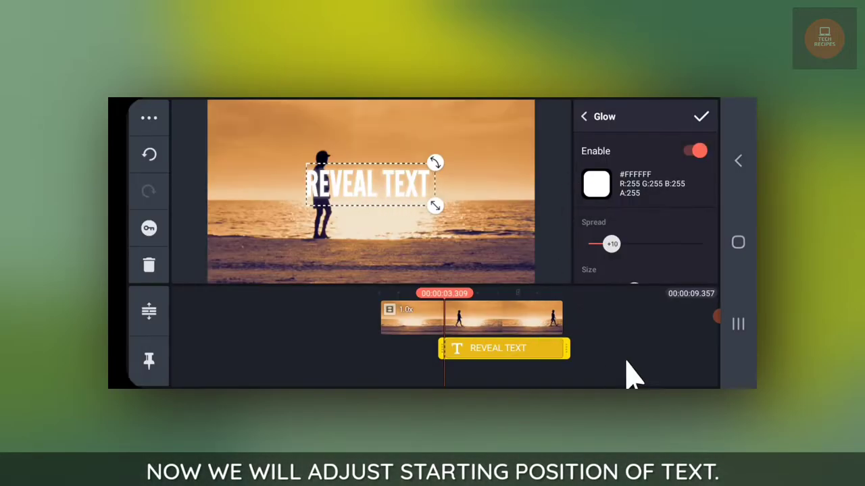
Step: Close the Glow panel, with the text layer starting near 3.088 seconds
click(689, 382)
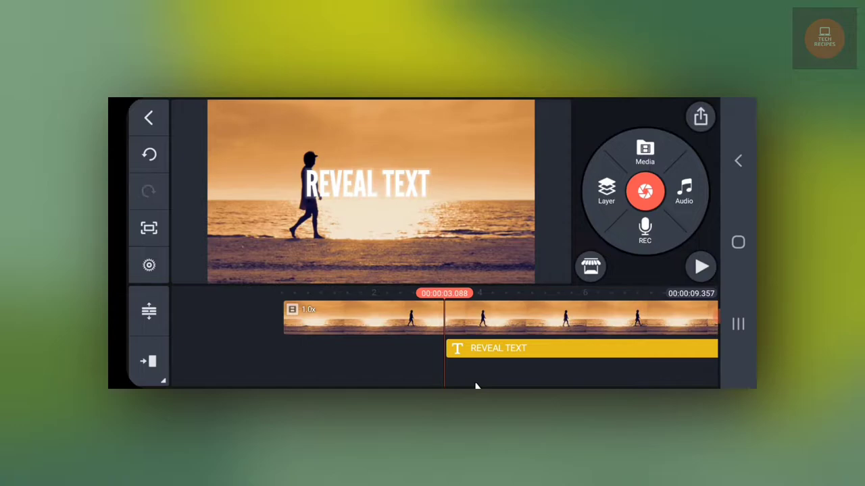
Step: Set the REVEAL TEXT colour to black
click(517, 349)
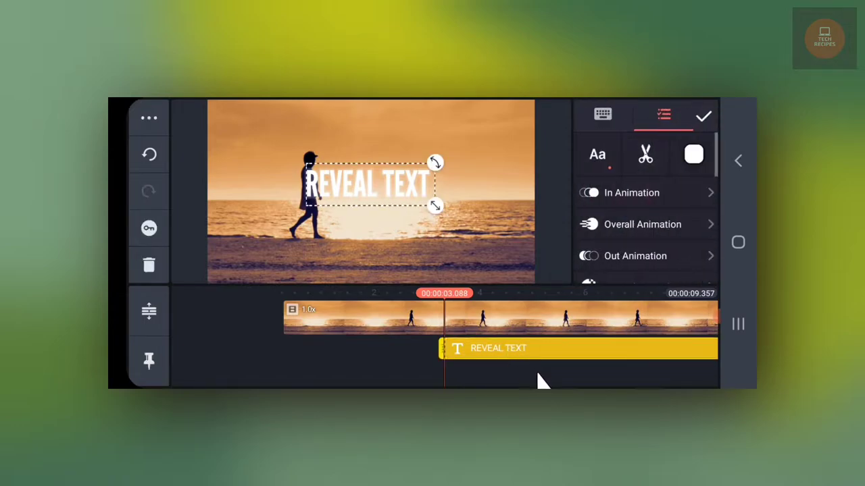
click(694, 154)
click(573, 170)
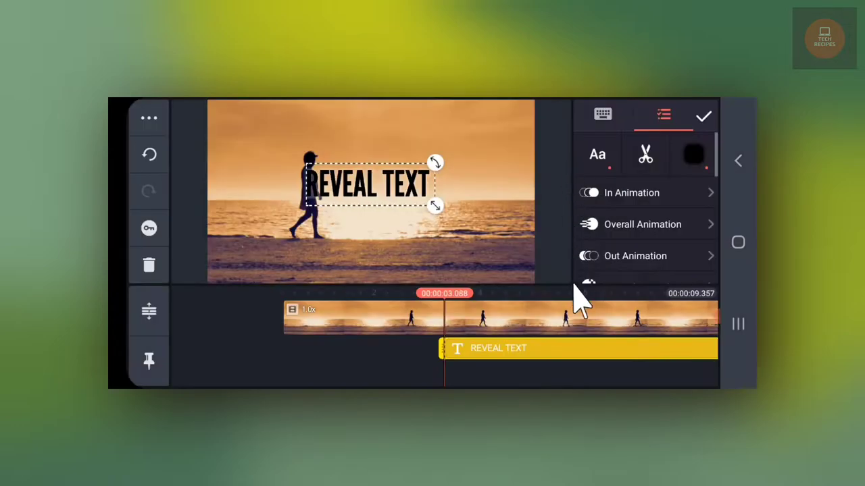
click(532, 376)
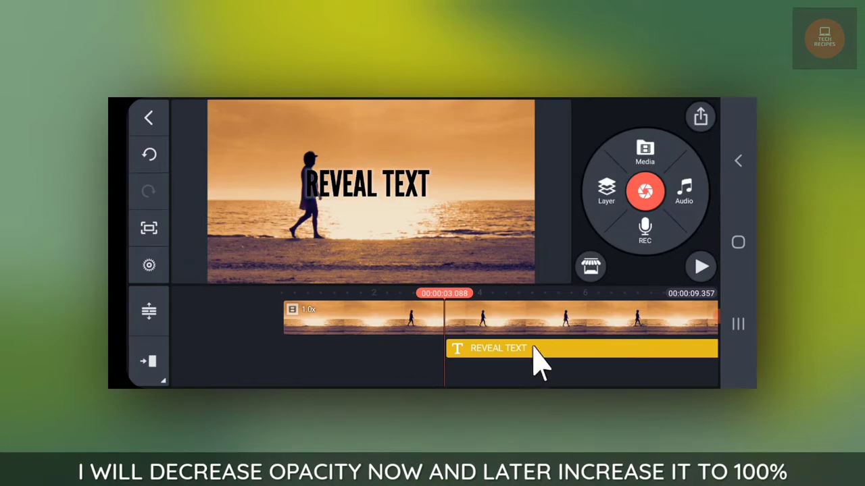
Step: Lower the text layer's Alpha (opacity) to about 16%
click(538, 358)
scroll(680, 216, down, 3)
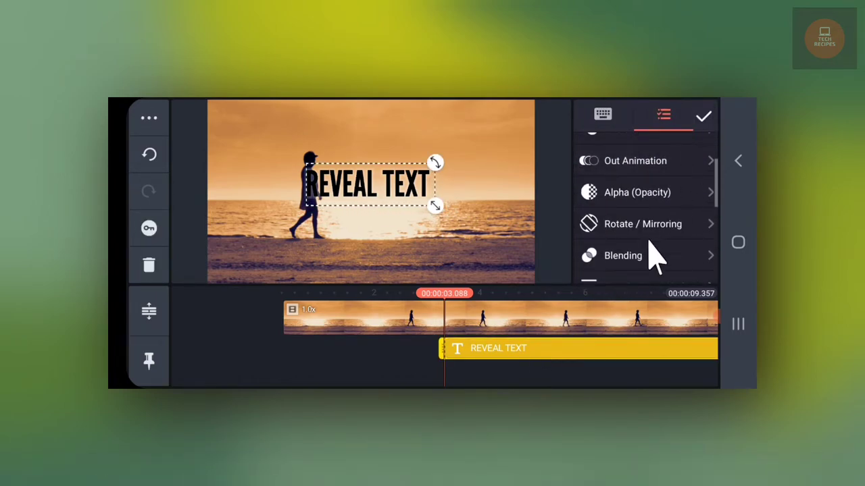
click(649, 195)
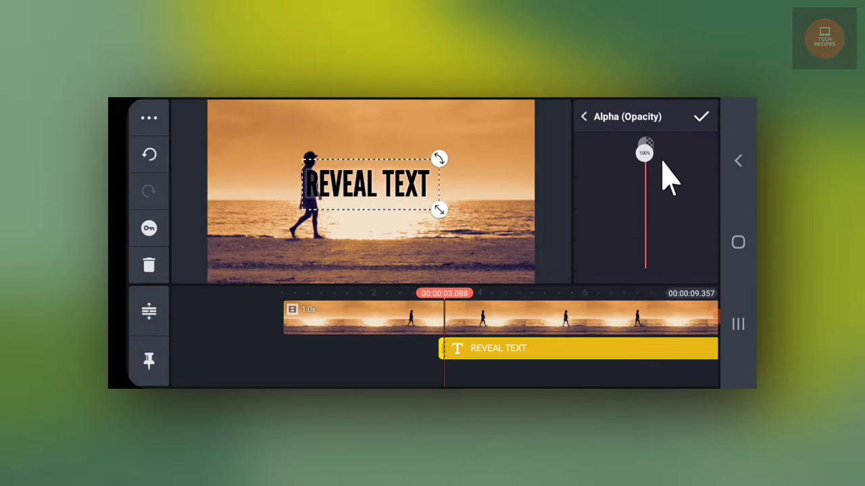
drag(645, 150, 652, 179)
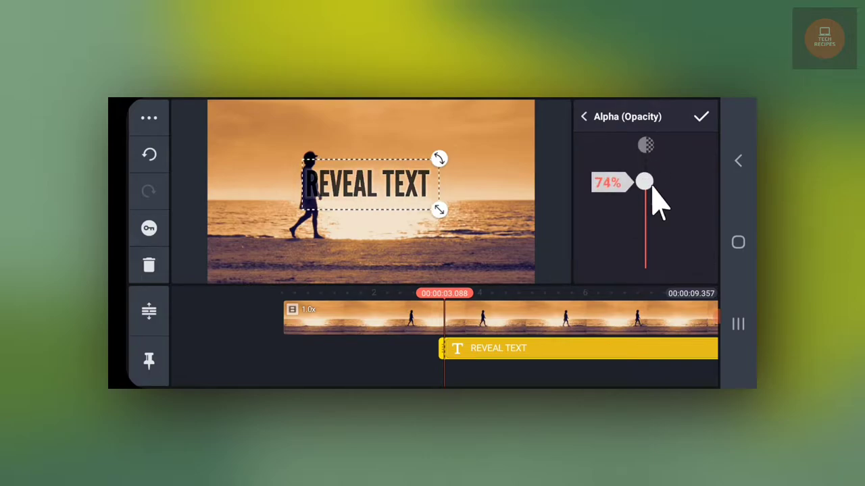
mouse_move(653, 190)
mouse_down()
mouse_move(630, 244)
mouse_move(635, 263)
mouse_up()
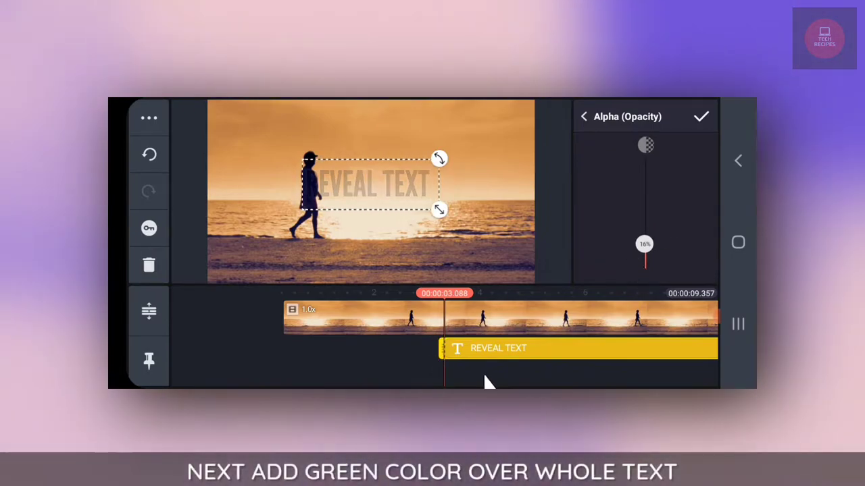
Step: Deselect the text and add a Handwriting layer over the beach clip
click(486, 382)
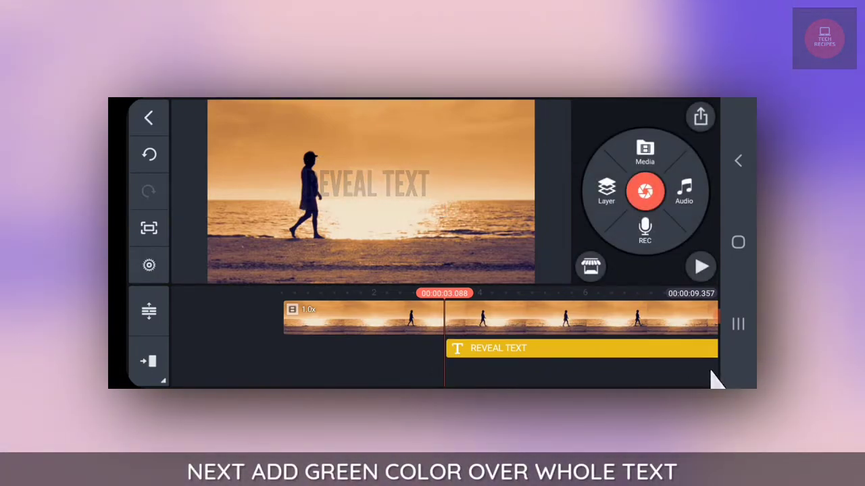
click(608, 195)
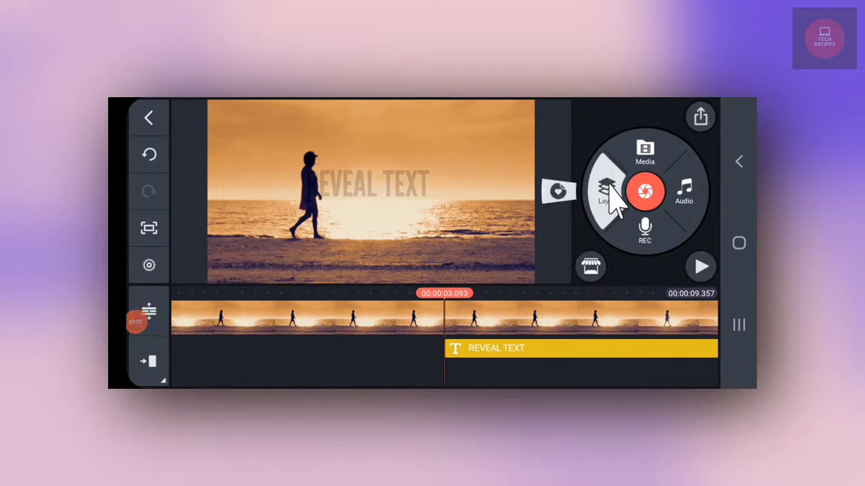
click(576, 253)
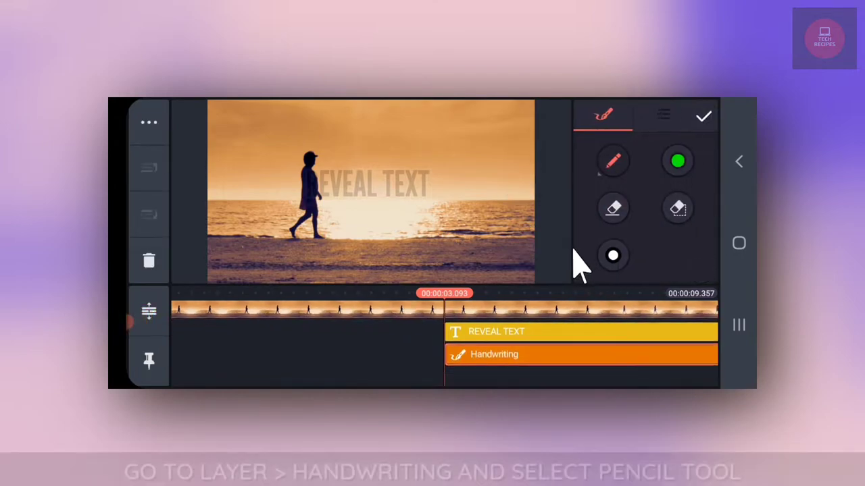
Step: Set the plain pencil to pure green #00FF00 with a thick brush size
click(613, 164)
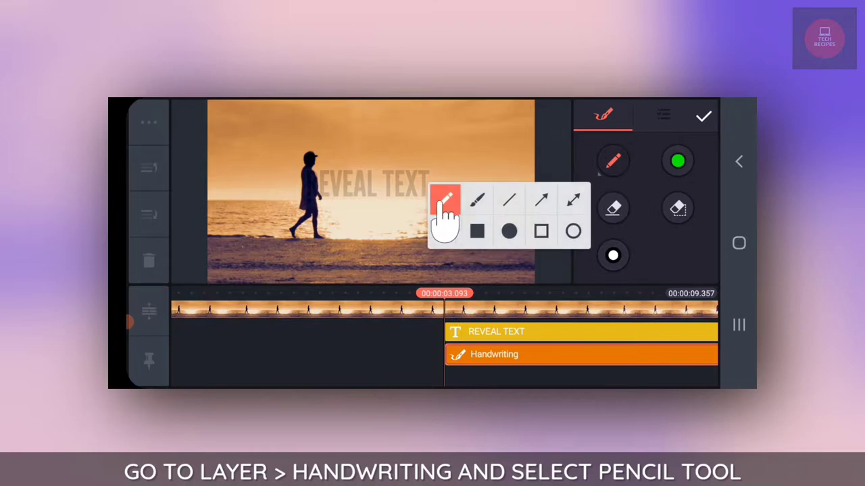
click(614, 166)
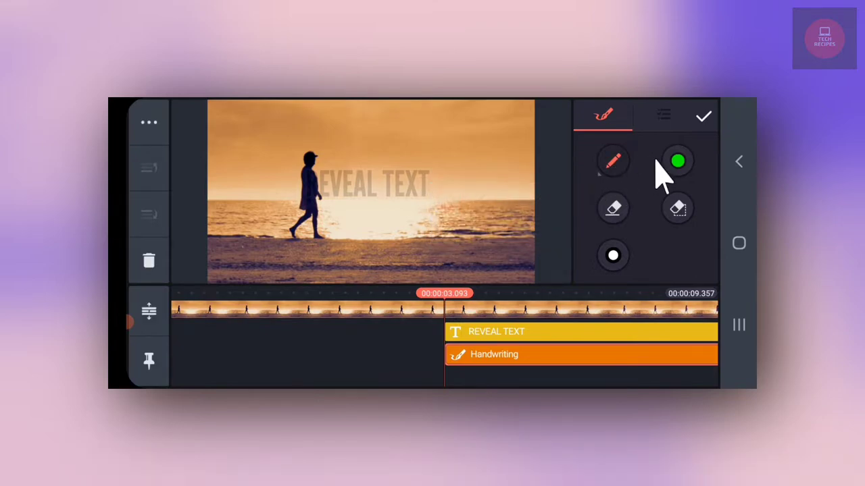
click(678, 161)
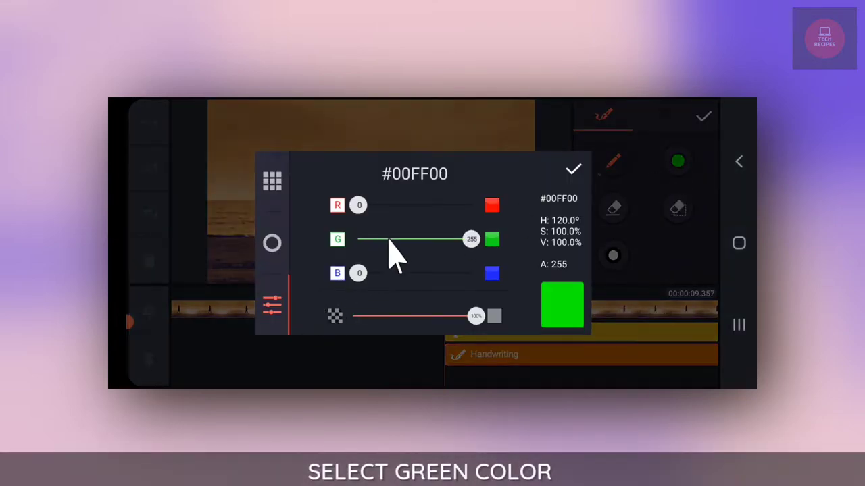
click(473, 240)
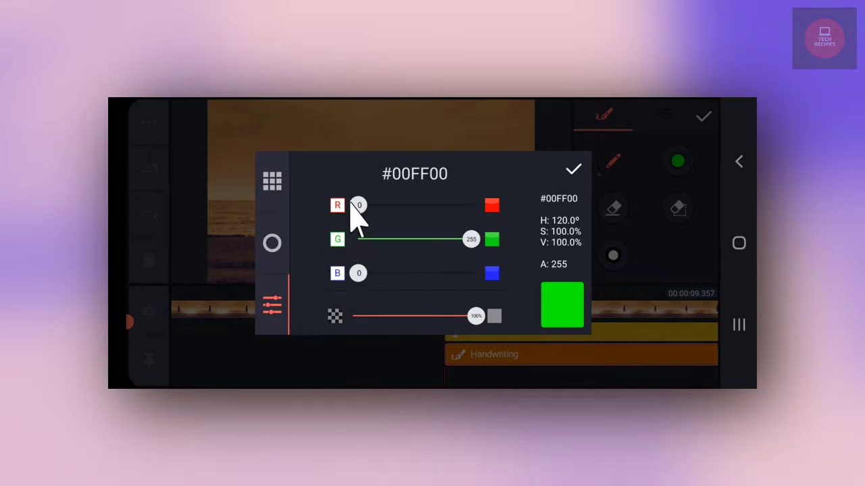
click(573, 171)
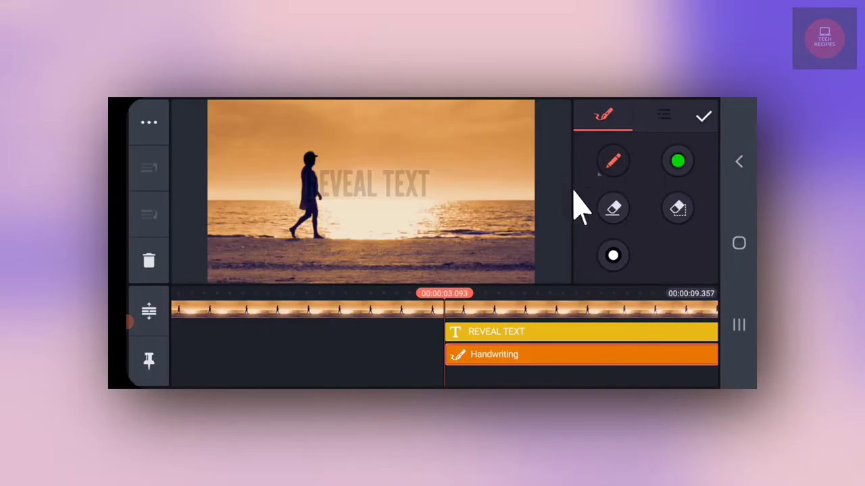
click(613, 255)
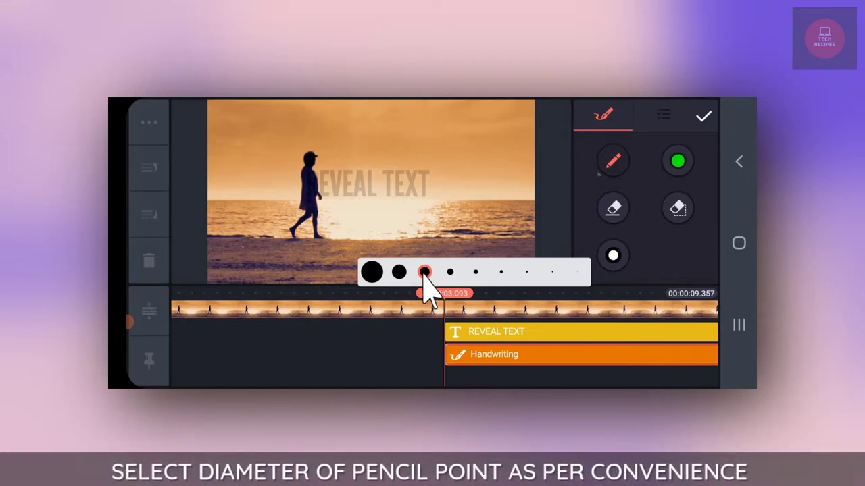
click(398, 272)
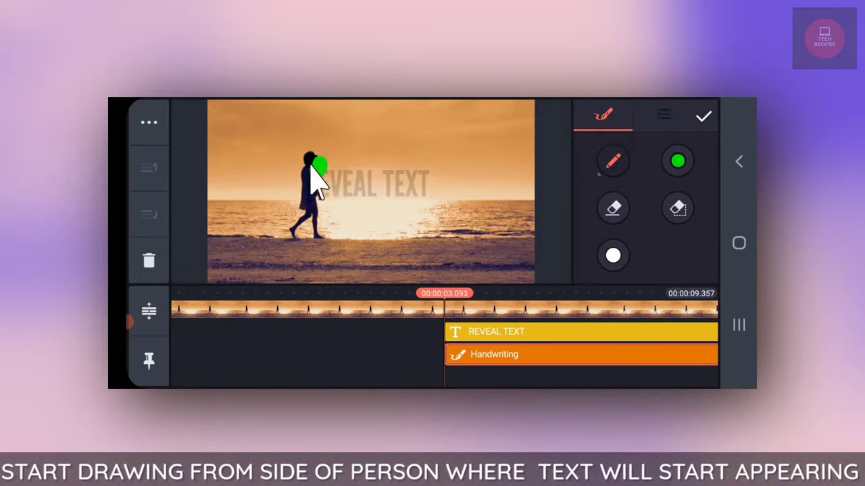
Step: Dab green beside the walker's head, erase the mistake, and return to the pencil
drag(309, 165, 309, 165)
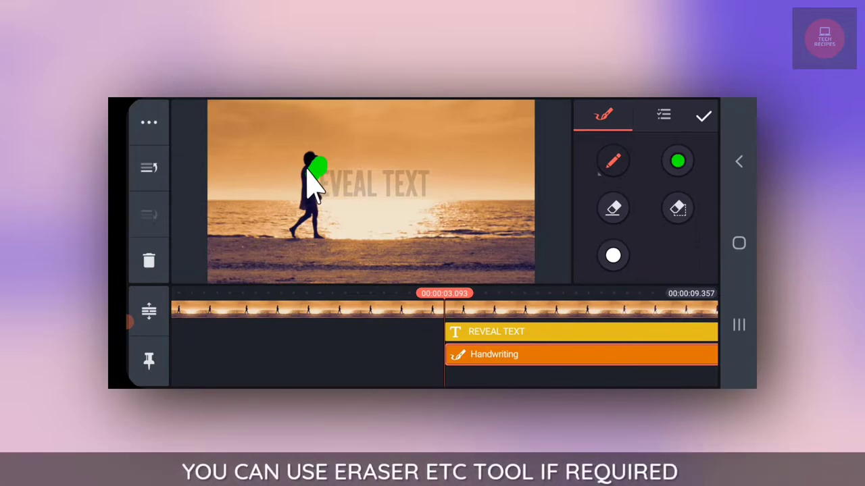
click(613, 208)
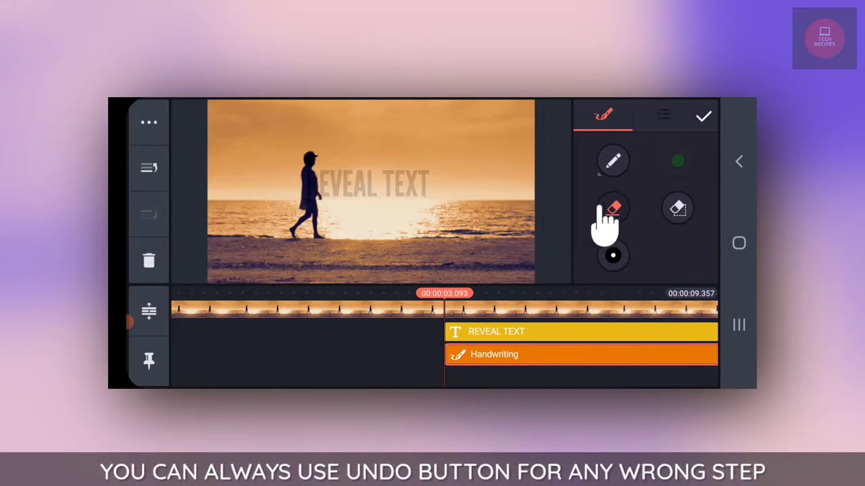
click(613, 161)
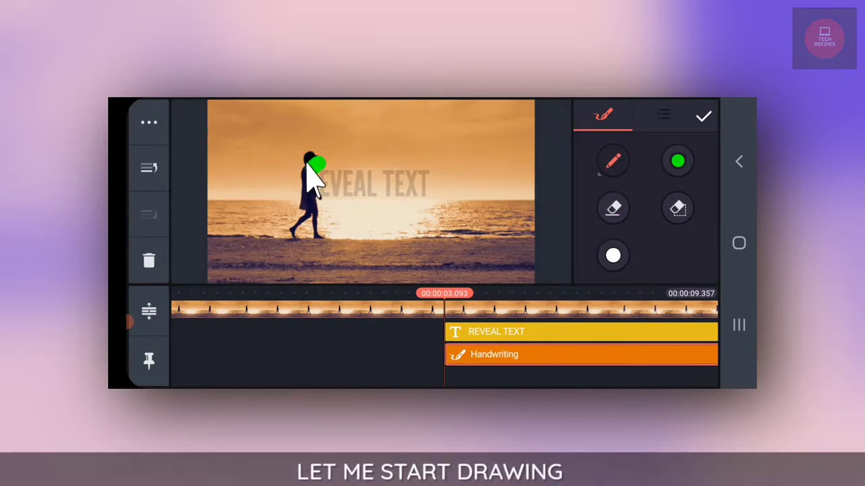
Step: Paint green from the walker's side across the entire faded REVEAL TEXT area
drag(306, 168, 304, 174)
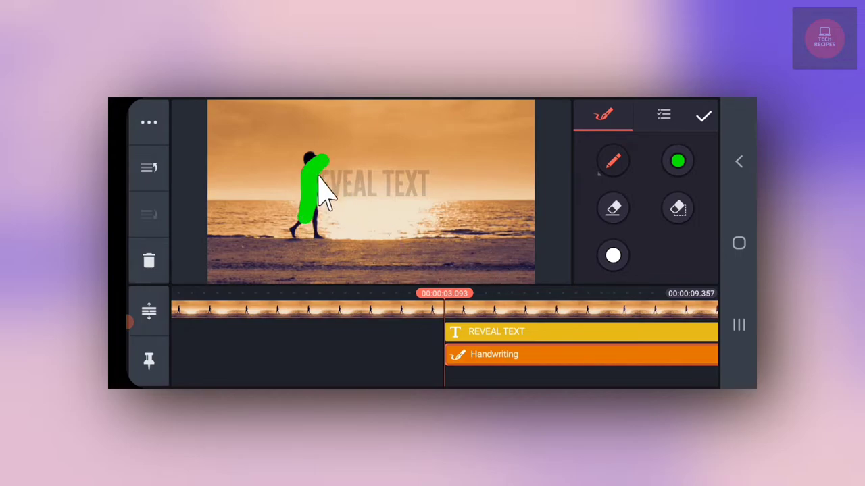
mouse_move(318, 176)
mouse_down()
mouse_move(329, 152)
mouse_move(346, 169)
mouse_move(320, 189)
mouse_move(324, 199)
mouse_move(352, 178)
mouse_move(425, 183)
mouse_move(339, 162)
mouse_move(403, 166)
mouse_move(340, 187)
mouse_move(446, 180)
mouse_move(316, 215)
mouse_move(345, 218)
mouse_move(446, 187)
mouse_move(405, 162)
mouse_move(336, 157)
mouse_move(332, 219)
mouse_move(444, 202)
mouse_move(431, 227)
mouse_move(371, 207)
mouse_up()
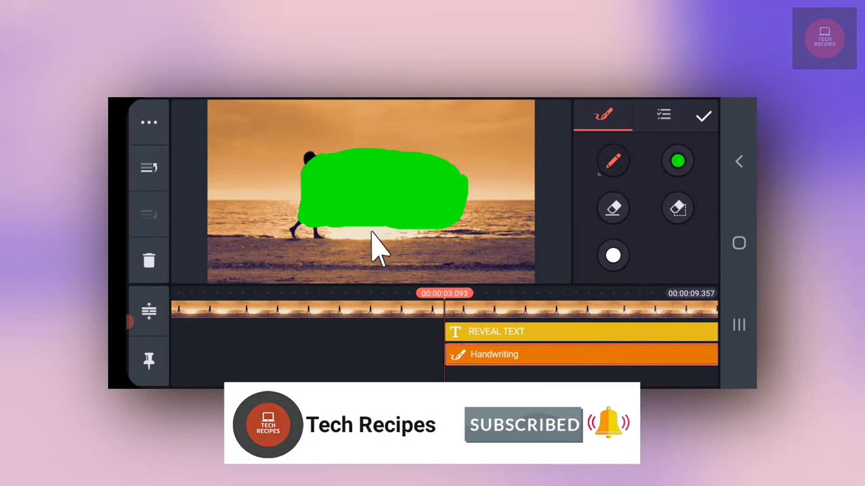
Step: Finish the handwriting mask and set the Handwriting layer's opacity to 64%
click(705, 119)
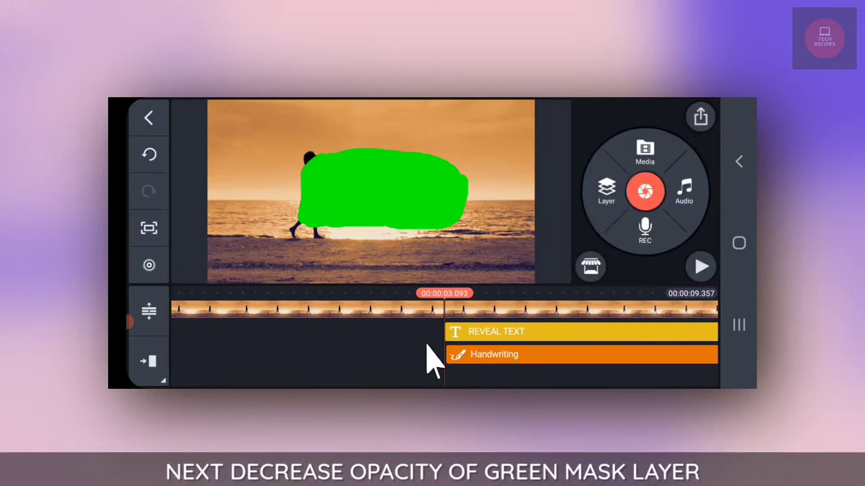
click(476, 359)
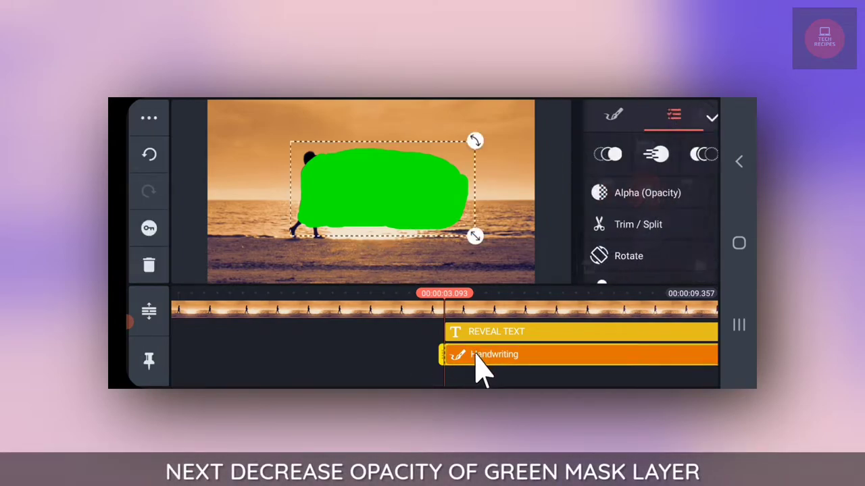
click(659, 196)
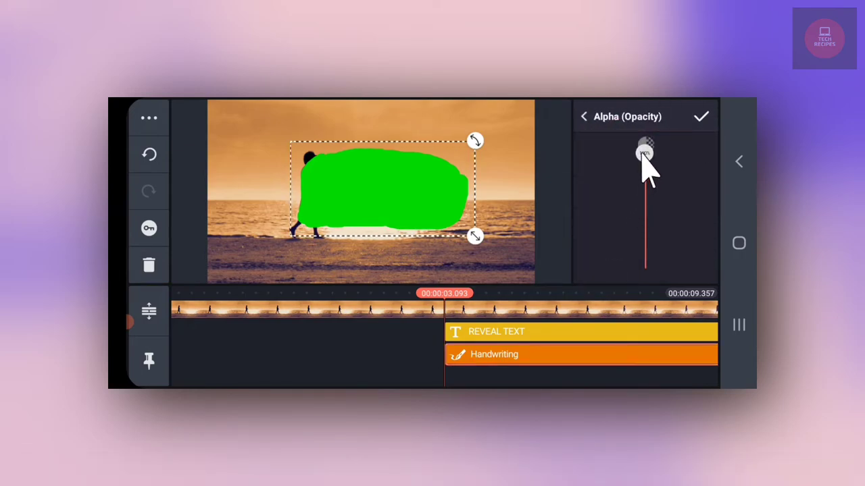
drag(646, 153, 645, 192)
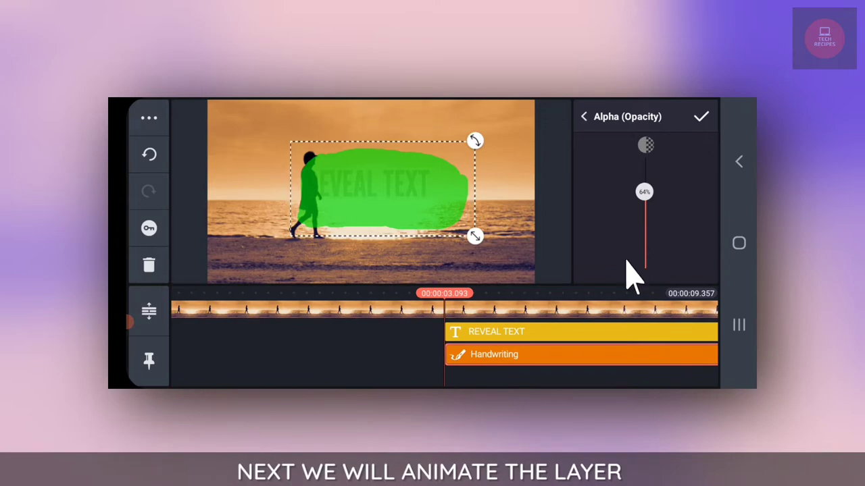
click(701, 118)
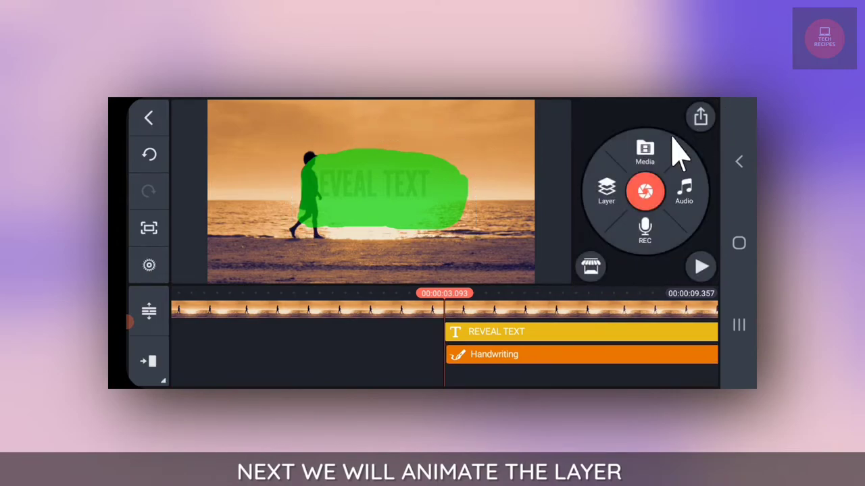
Step: Add a starting green-mask keyframe near 3.1 s, nudge it right, and advance to about 3.19 s
click(556, 358)
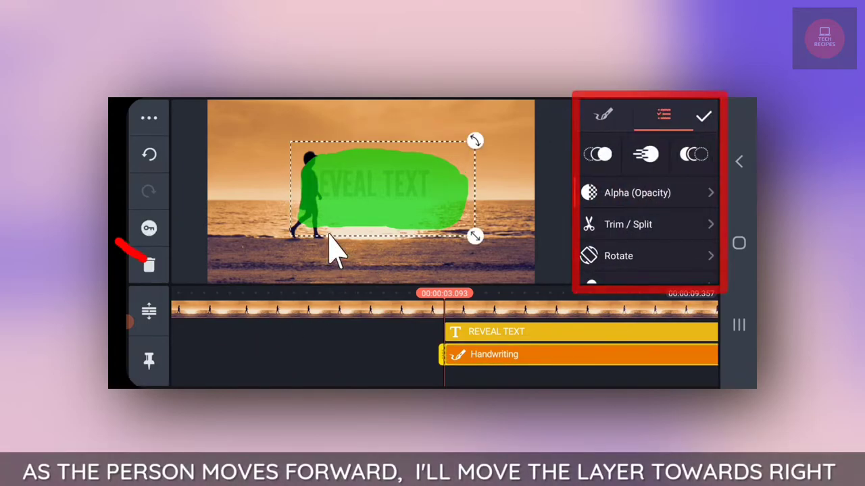
click(148, 229)
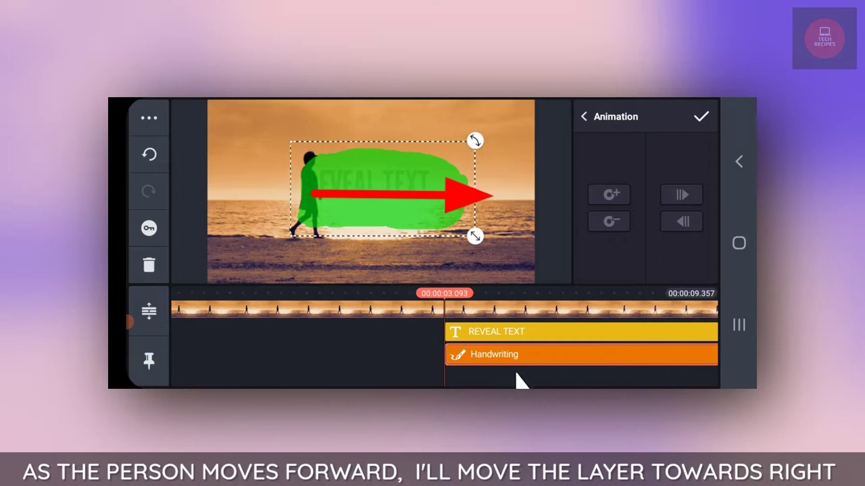
drag(514, 380, 508, 380)
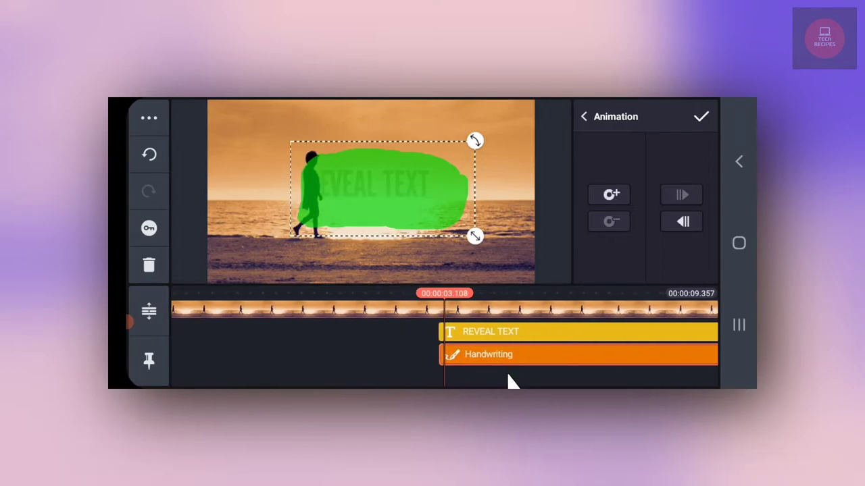
click(611, 196)
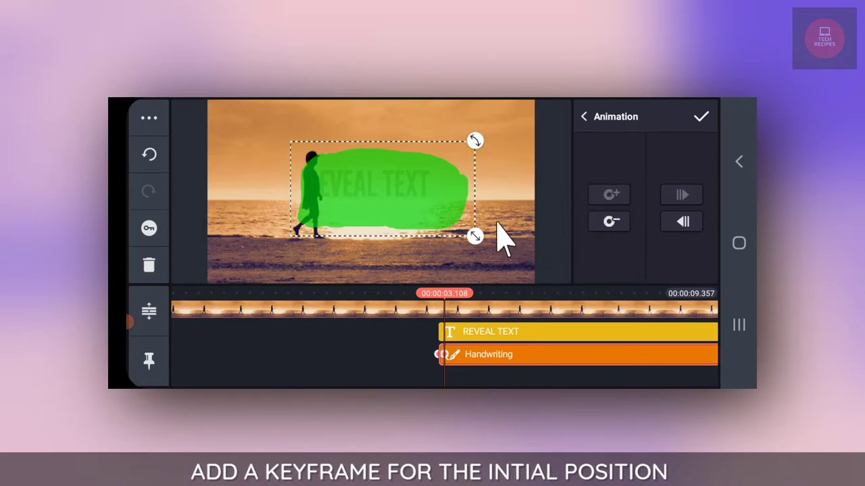
drag(324, 191, 322, 202)
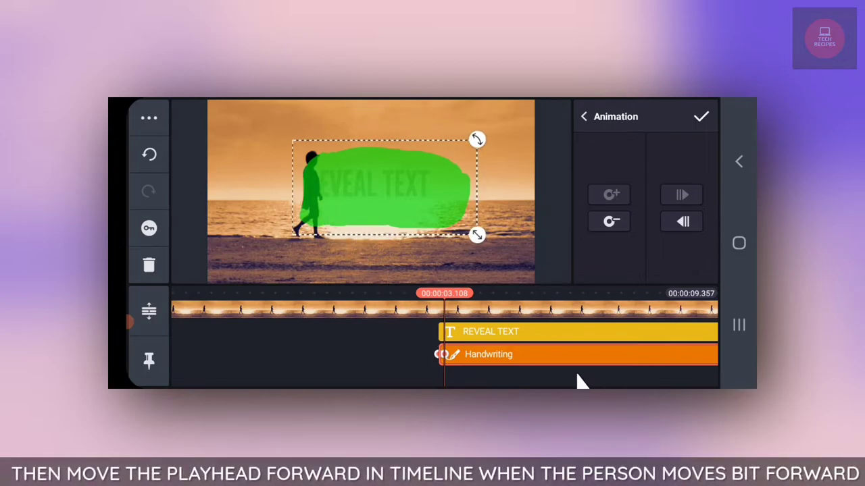
mouse_move(558, 370)
mouse_down()
mouse_move(552, 363)
mouse_move(541, 368)
mouse_up()
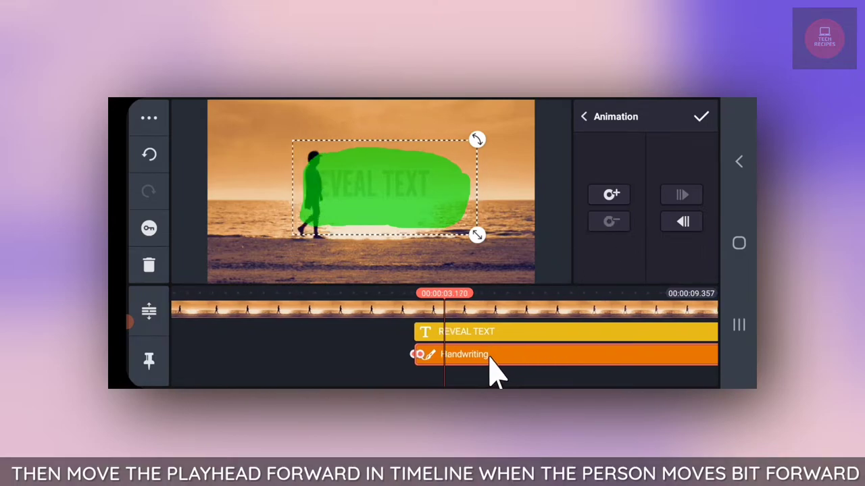
drag(487, 364, 483, 358)
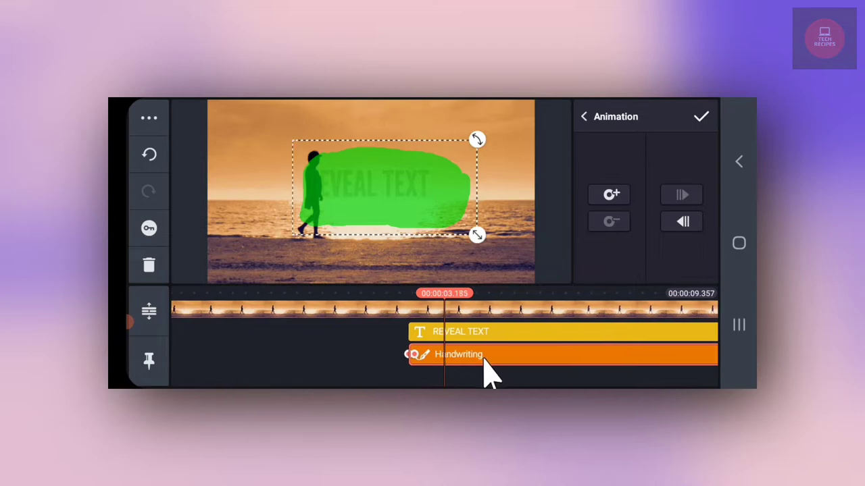
Step: Add three keyframes shifting the green mask rightward with the walker, through 3.374 s
click(610, 195)
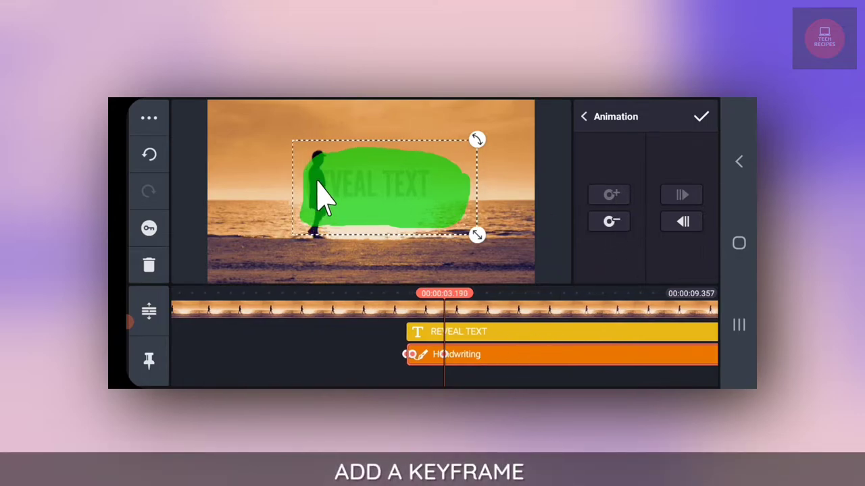
drag(323, 183, 325, 182)
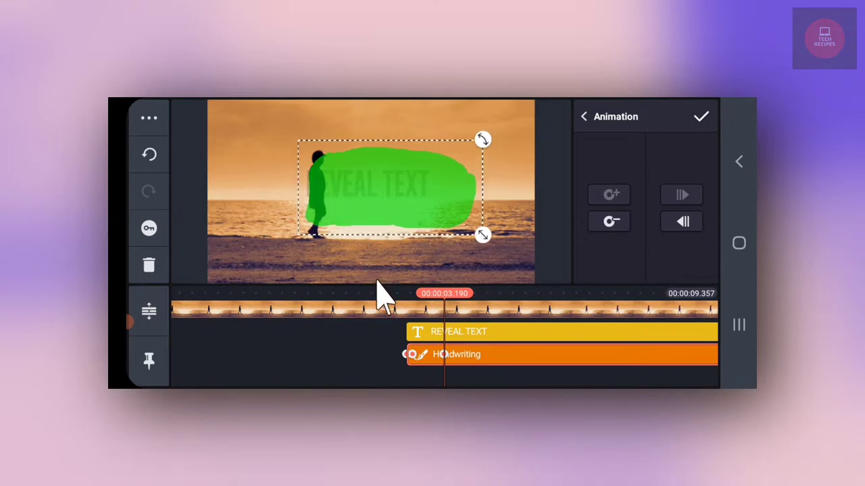
drag(498, 367, 465, 370)
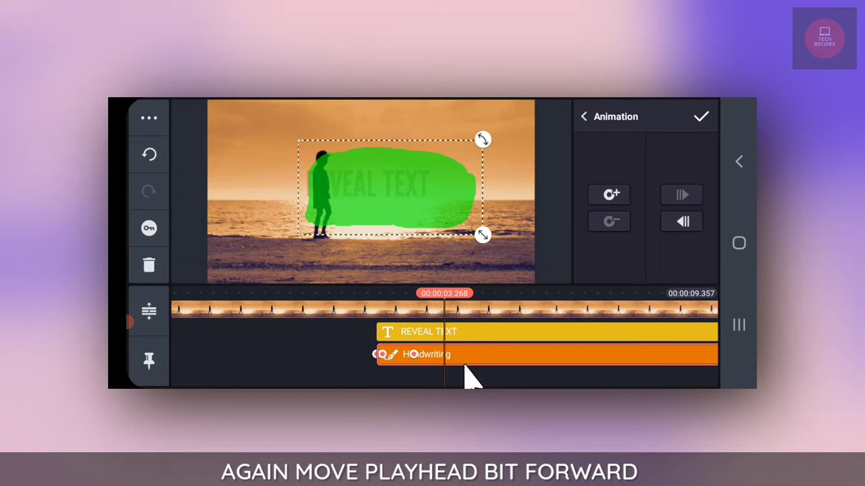
click(611, 195)
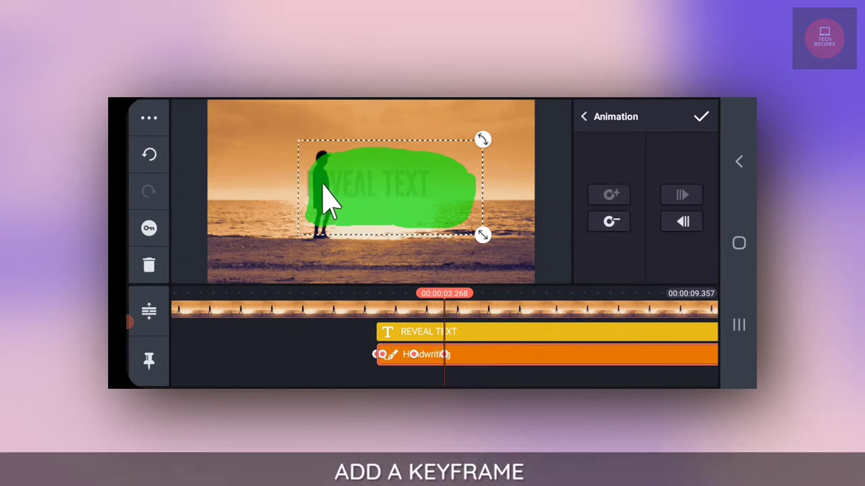
drag(322, 186, 328, 186)
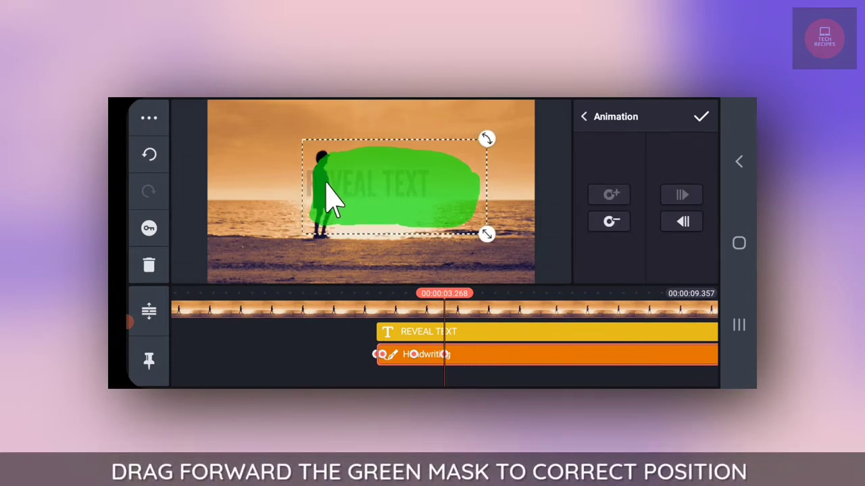
drag(498, 376, 453, 378)
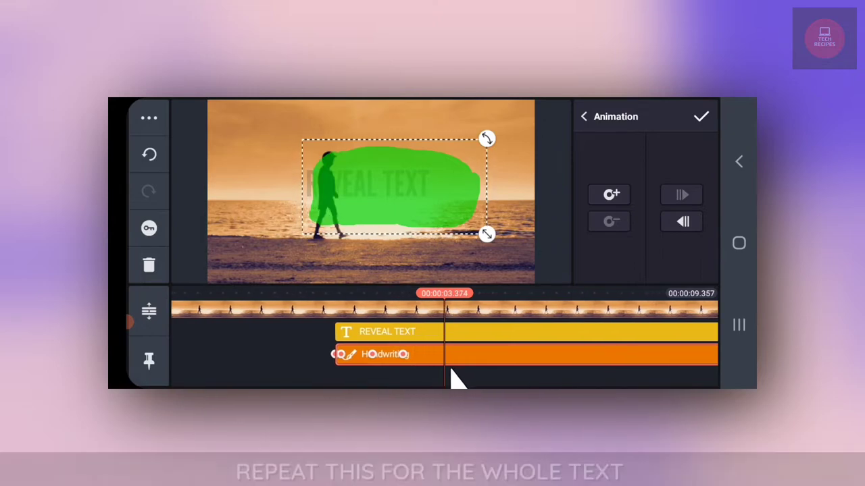
click(611, 195)
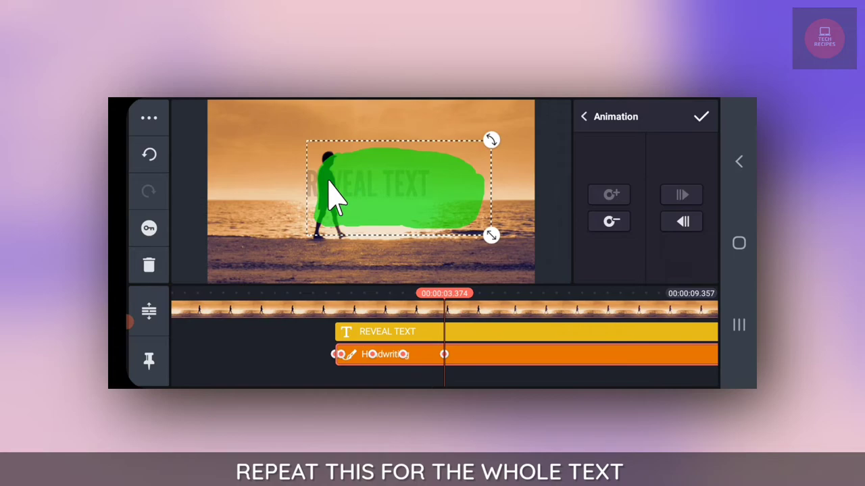
drag(329, 195, 331, 195)
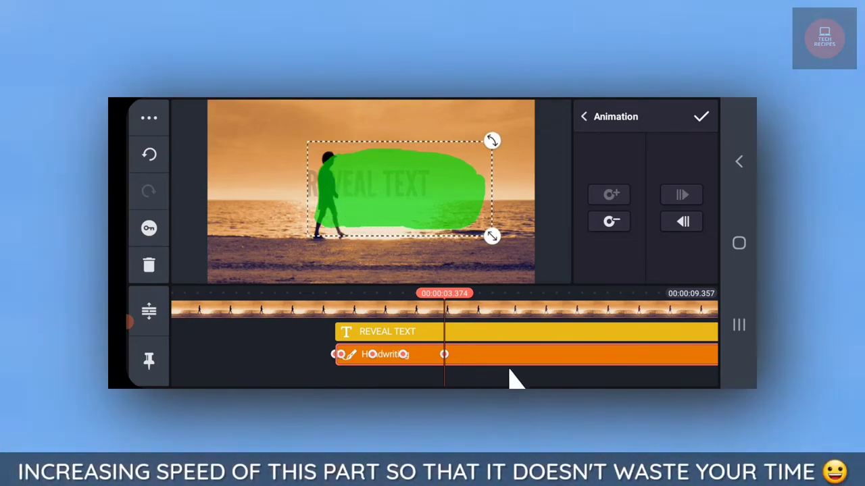
drag(516, 378, 469, 374)
Step: Keyframe the green mask at 3.496 s and about 3.58 s, shifting it right with the walker
click(611, 195)
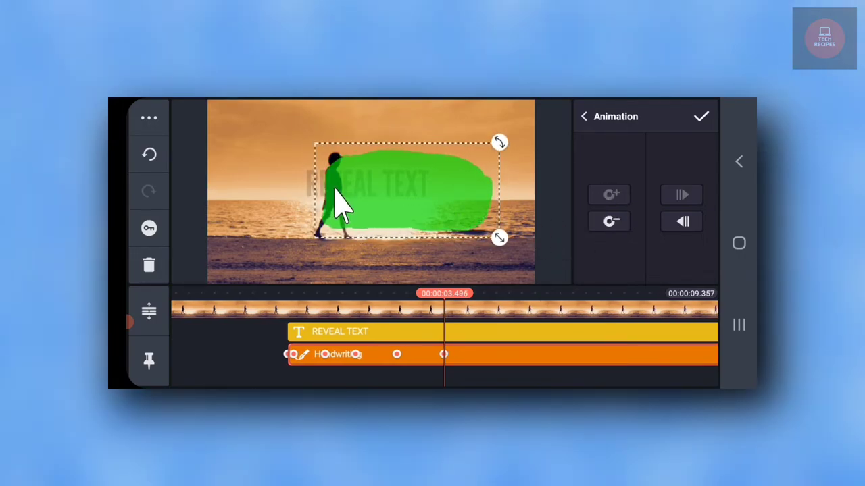
drag(334, 203, 344, 178)
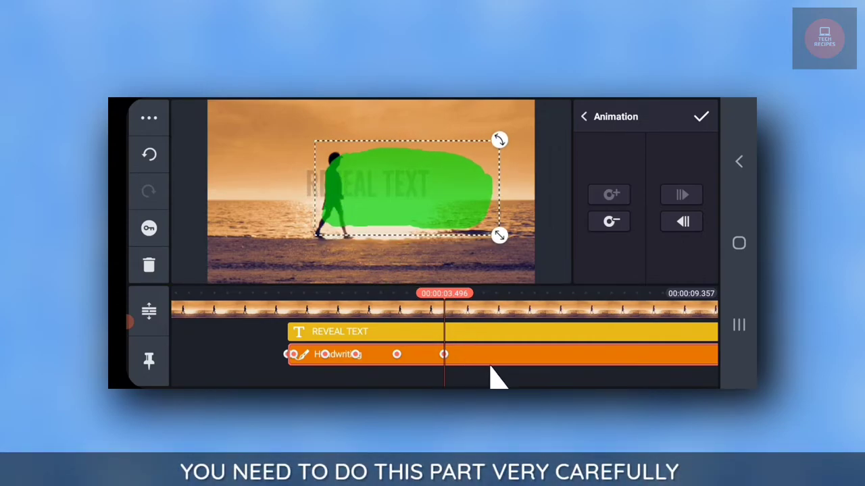
drag(491, 378, 459, 377)
click(608, 198)
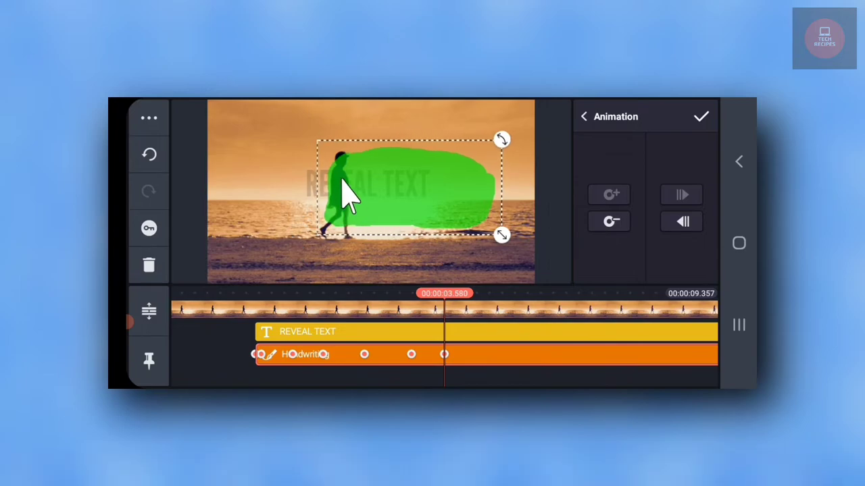
drag(342, 179, 346, 180)
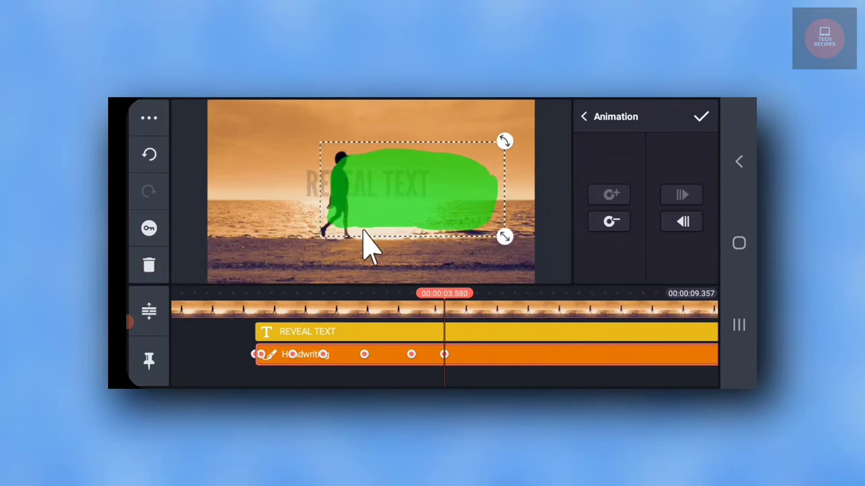
drag(393, 200, 396, 201)
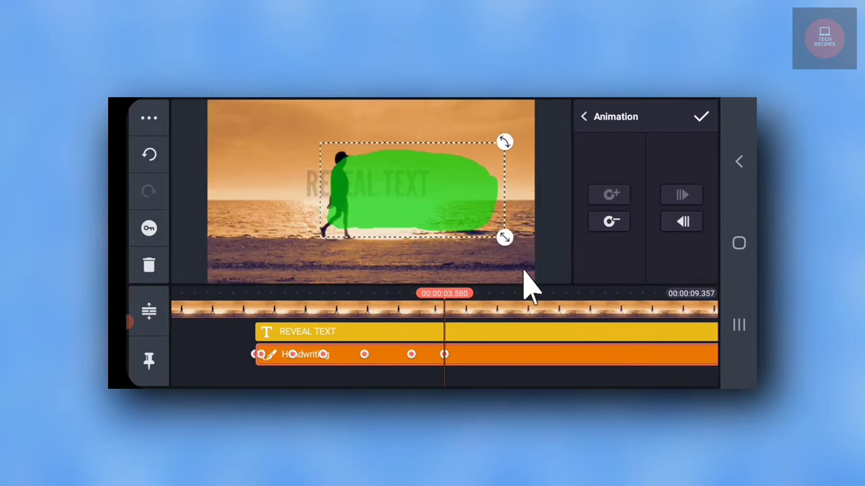
Step: Keyframe the mask at 3.730 s and 3.818 s, keeping it just behind the walker
drag(512, 375, 487, 375)
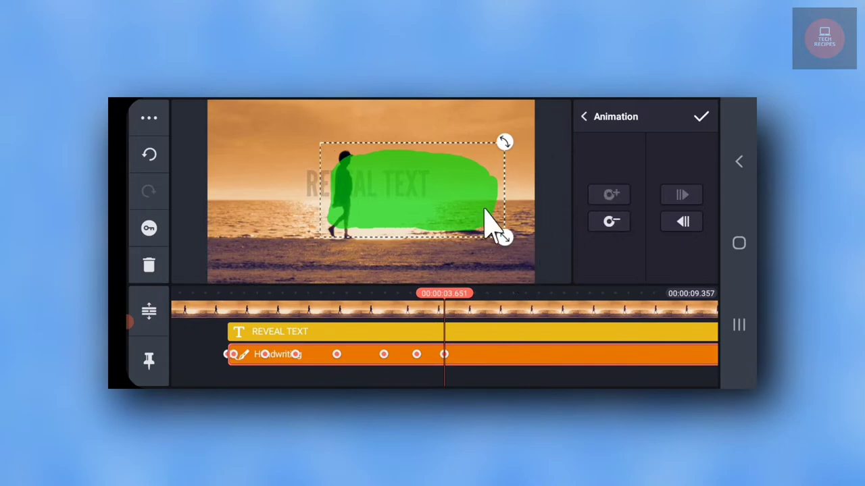
drag(338, 178, 349, 180)
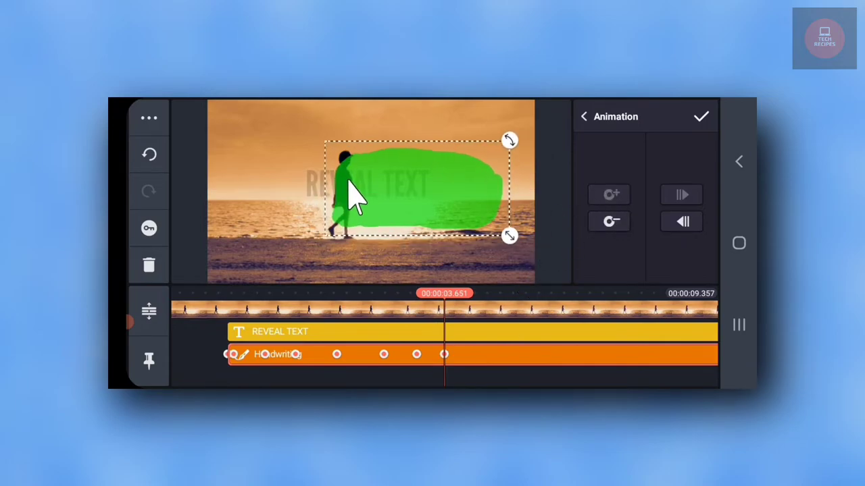
drag(485, 377, 454, 377)
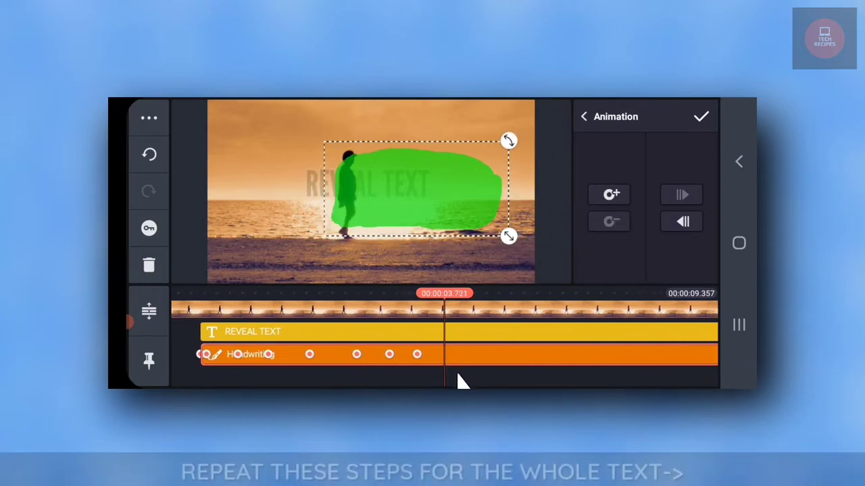
click(611, 195)
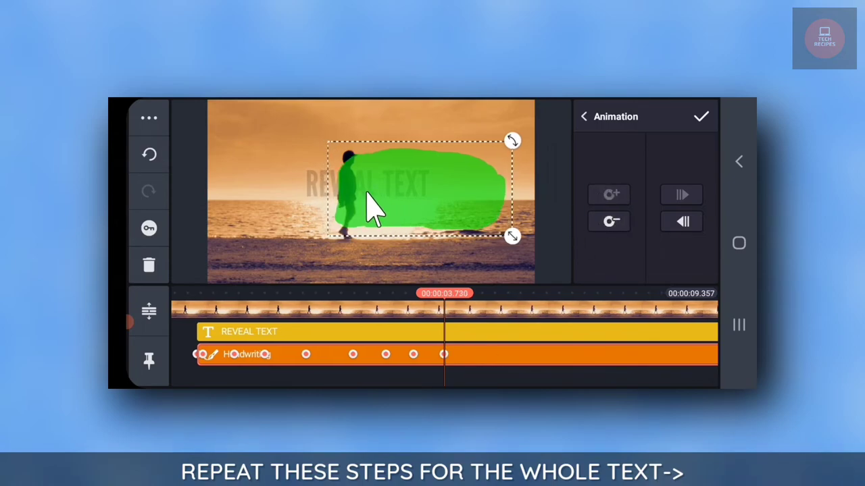
drag(368, 198, 366, 196)
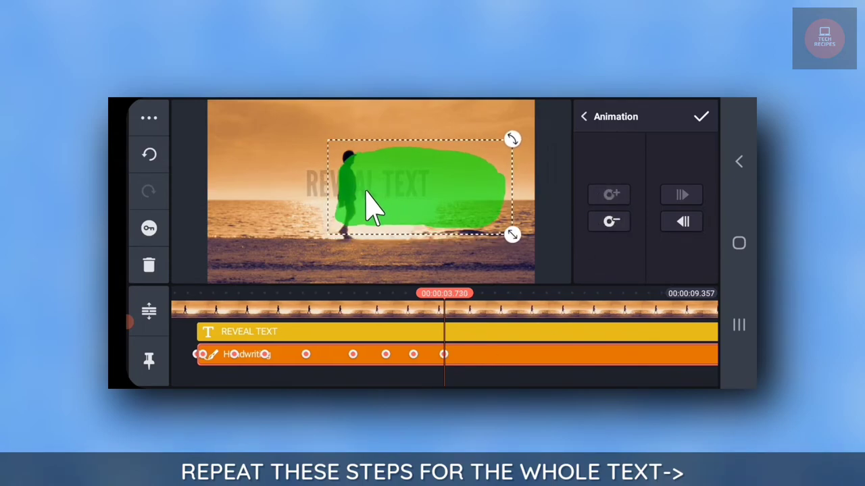
drag(484, 368, 452, 373)
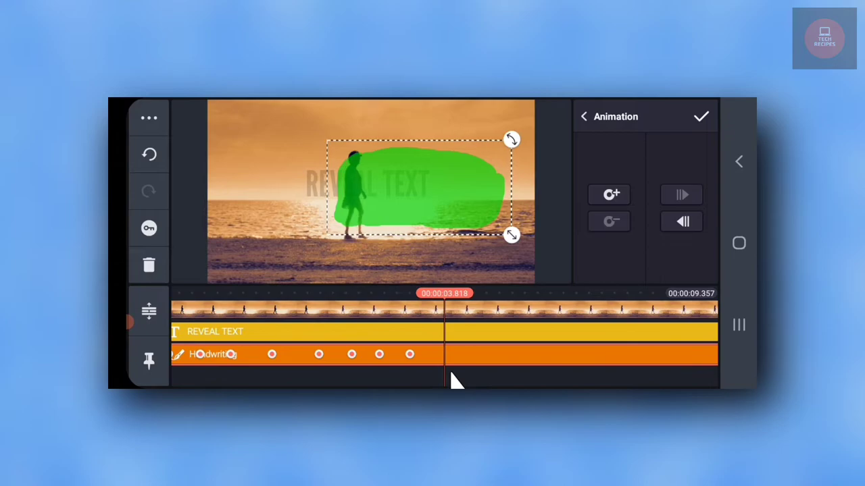
click(611, 195)
mouse_move(371, 218)
mouse_down()
mouse_move(378, 216)
mouse_move(371, 202)
mouse_up()
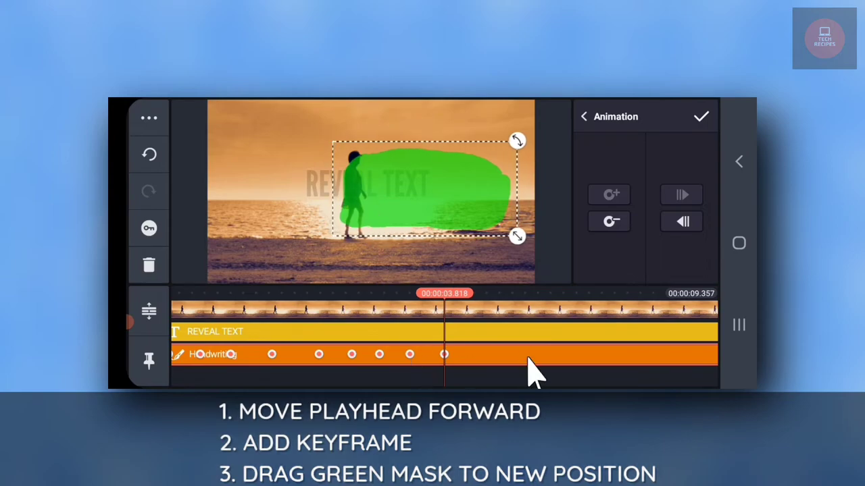
Step: Keyframe the green mask at 3.953 s and 4.071 s, moving it right with the silhouette
drag(526, 367, 466, 372)
click(600, 192)
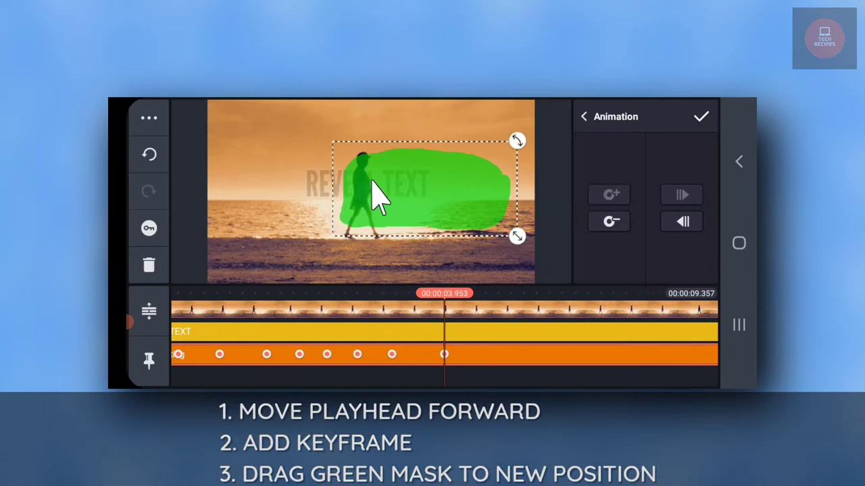
drag(374, 178, 381, 181)
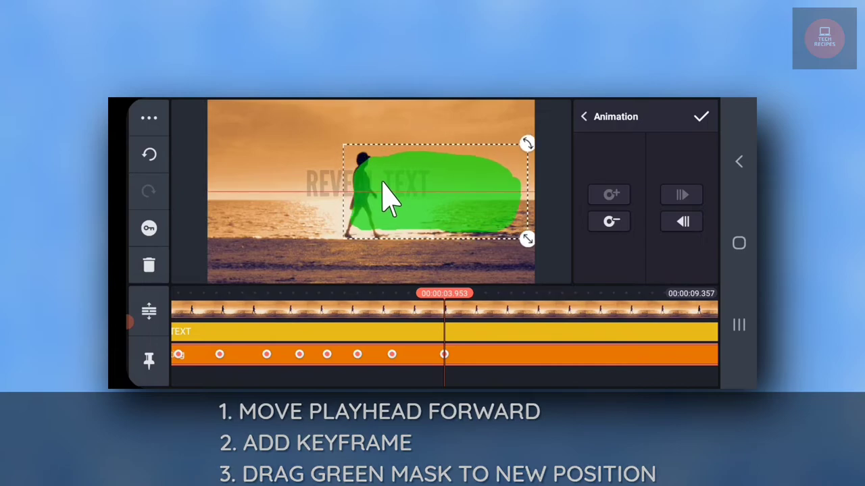
drag(380, 181, 382, 183)
drag(521, 381, 487, 380)
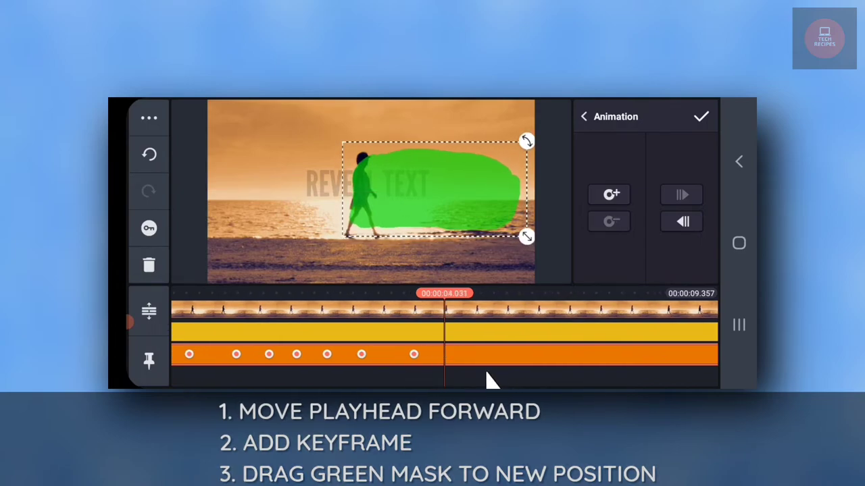
click(610, 197)
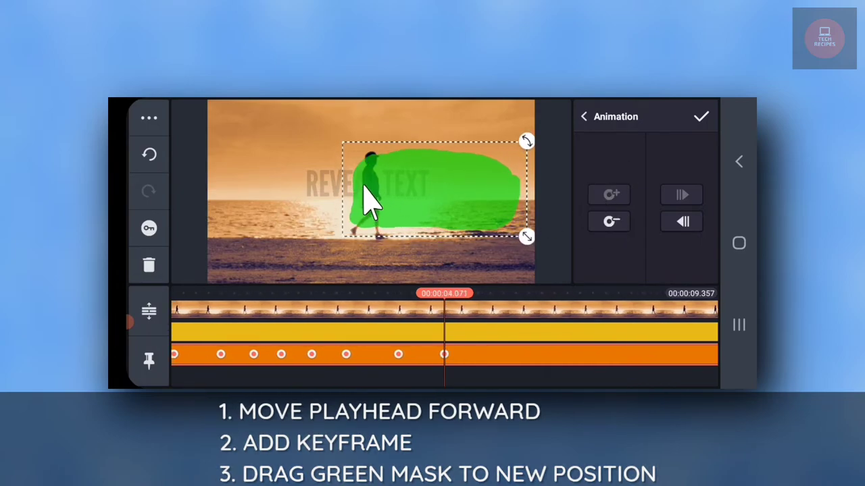
drag(364, 195, 376, 185)
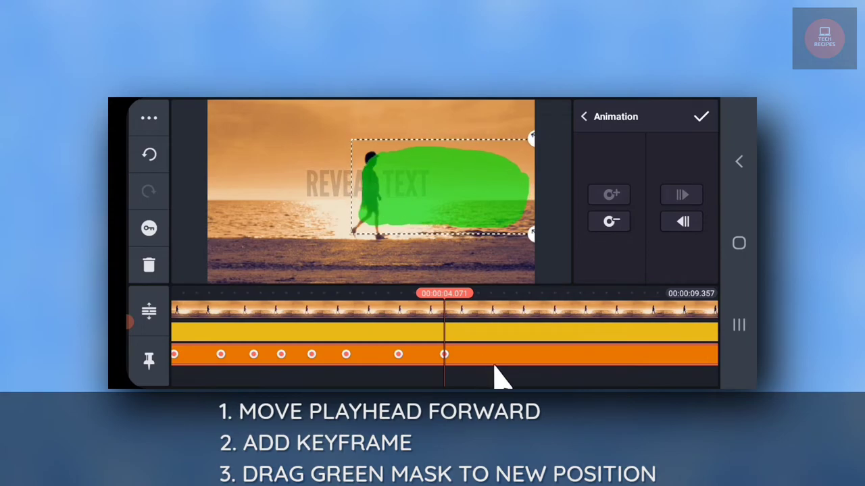
Step: Add four more keyframes a few frames apart, shifting the green mask slightly right
drag(497, 376, 463, 376)
click(611, 196)
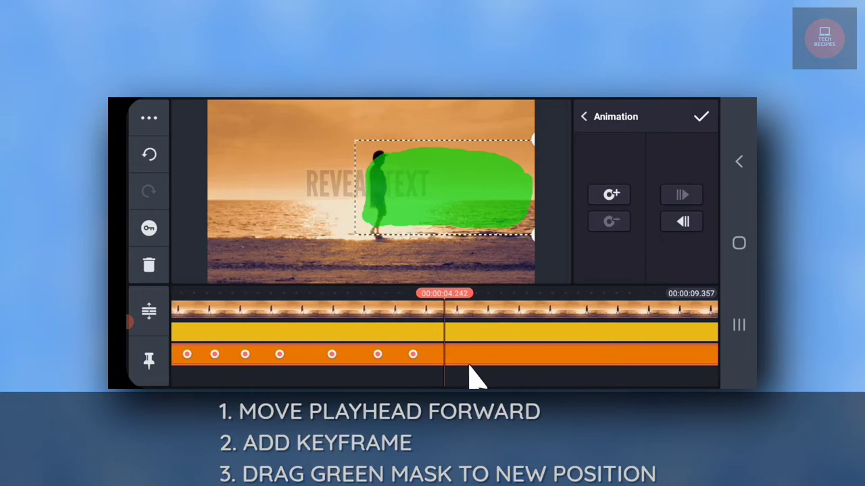
drag(473, 376, 464, 379)
click(611, 194)
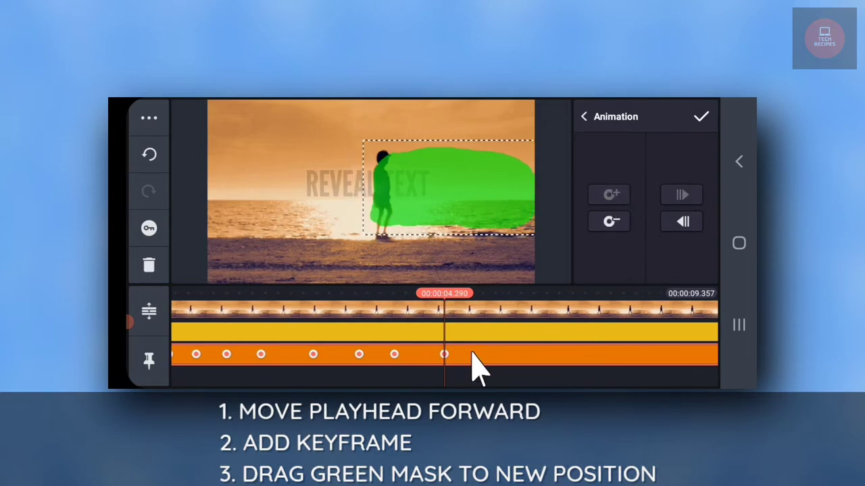
drag(472, 353, 456, 370)
click(611, 195)
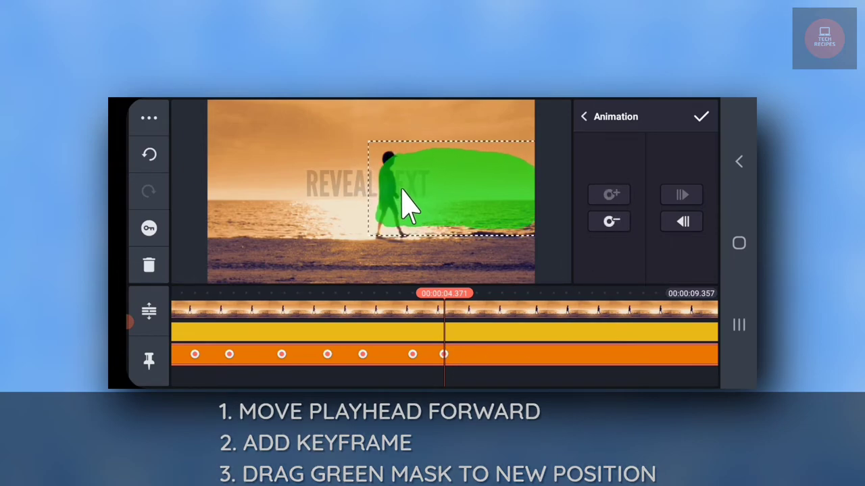
drag(487, 379, 458, 377)
click(610, 195)
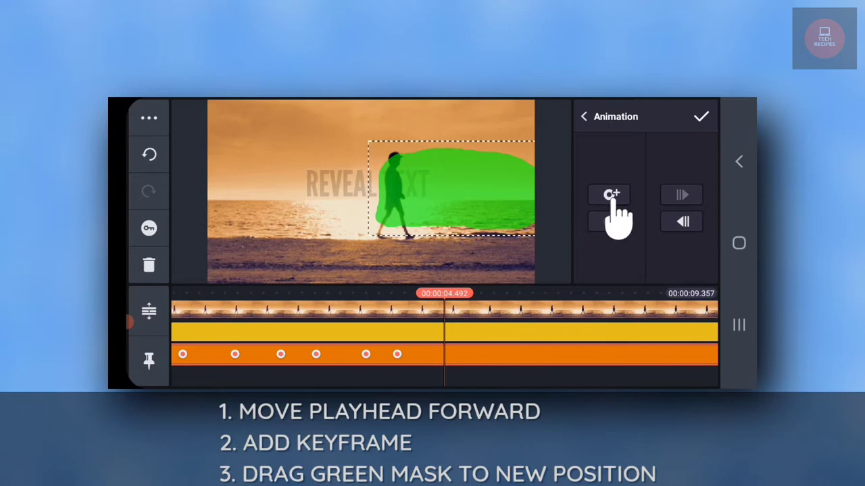
drag(405, 177, 409, 179)
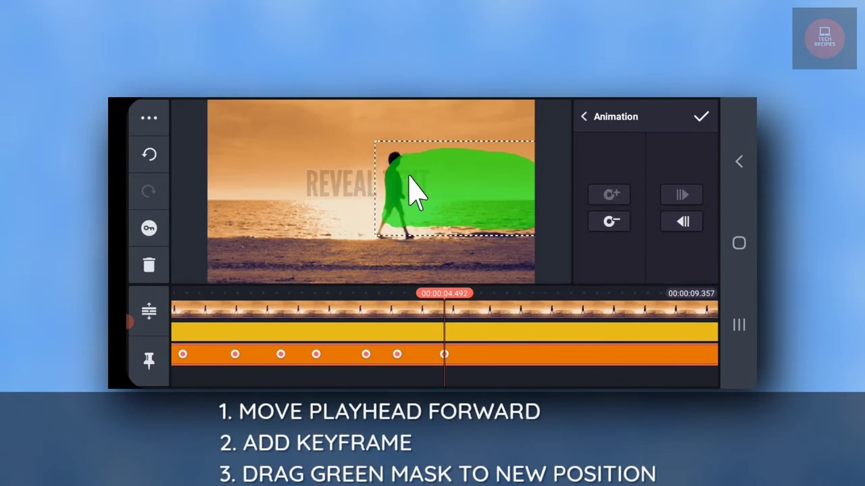
Step: Keyframe the mask against the man's back, removing one stray keyframe along the way
drag(547, 377, 506, 377)
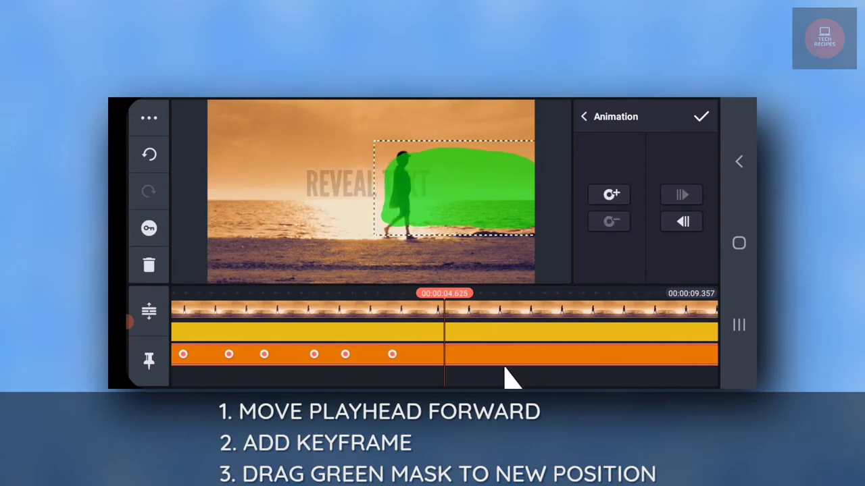
click(611, 195)
drag(404, 187, 413, 191)
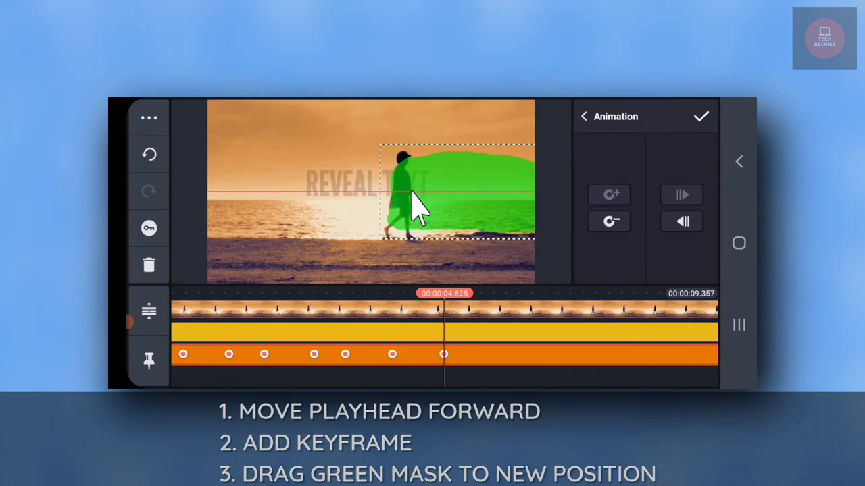
mouse_move(412, 192)
mouse_down()
mouse_move(416, 185)
mouse_move(420, 209)
mouse_up()
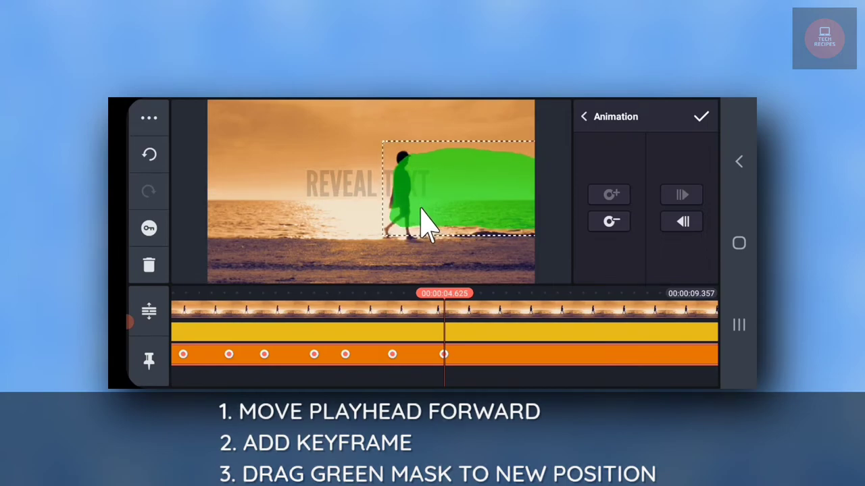
mouse_move(485, 377)
mouse_down()
mouse_move(467, 377)
mouse_move(505, 378)
mouse_up()
click(610, 195)
click(610, 221)
drag(558, 380, 457, 373)
click(610, 196)
drag(433, 202, 420, 192)
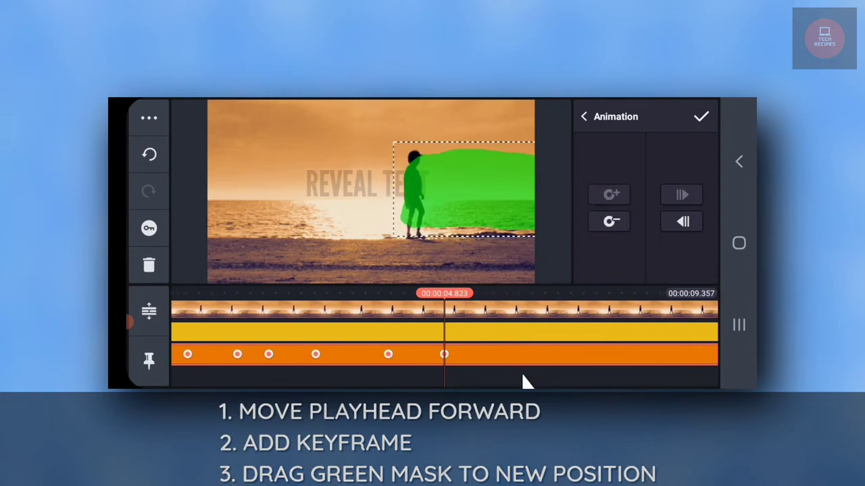
Step: Add three more keyframes moving the green mask right behind the man to about 5.2 s
drag(530, 378, 481, 380)
click(611, 195)
mouse_move(449, 202)
mouse_down()
mouse_move(433, 200)
mouse_move(436, 187)
mouse_up()
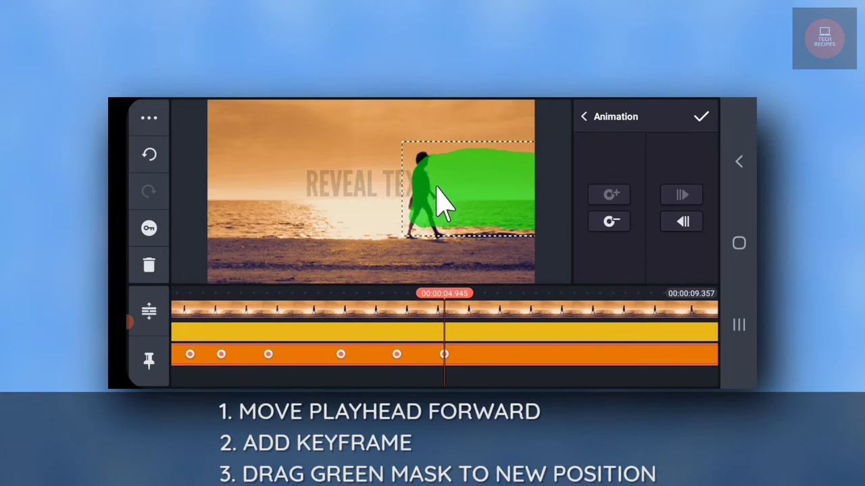
drag(567, 379, 519, 379)
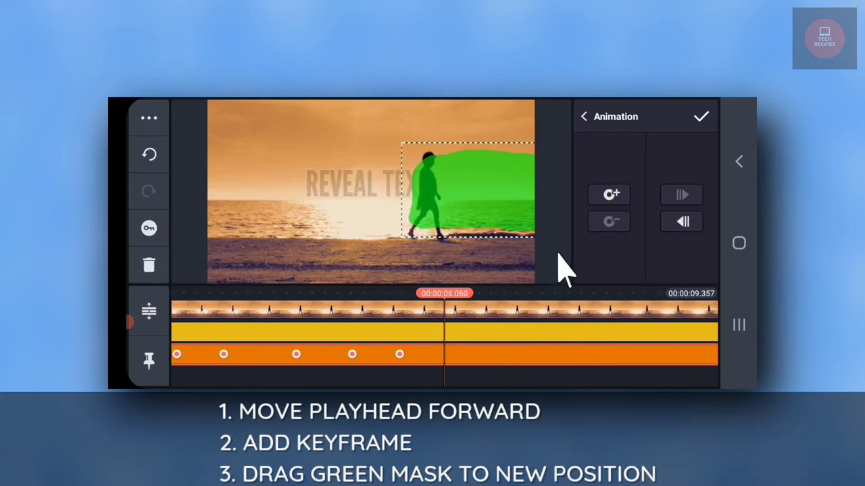
click(611, 194)
drag(432, 194, 443, 203)
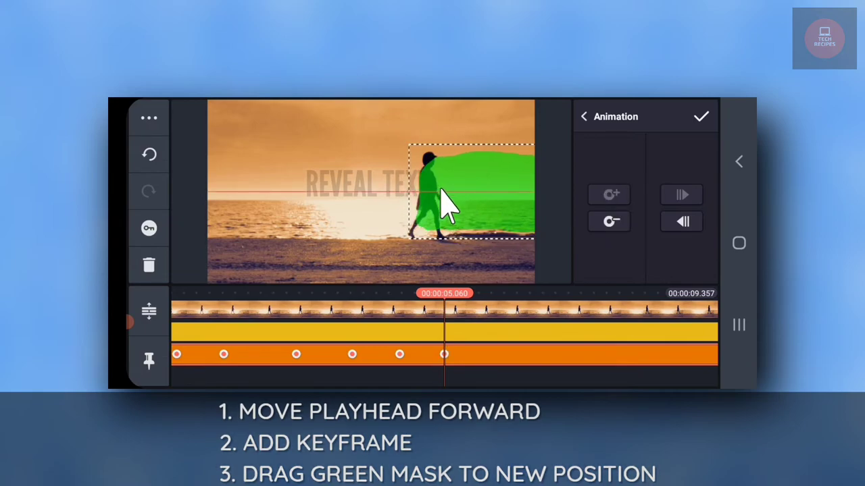
mouse_move(608, 356)
mouse_down()
mouse_move(544, 378)
mouse_move(526, 351)
mouse_up()
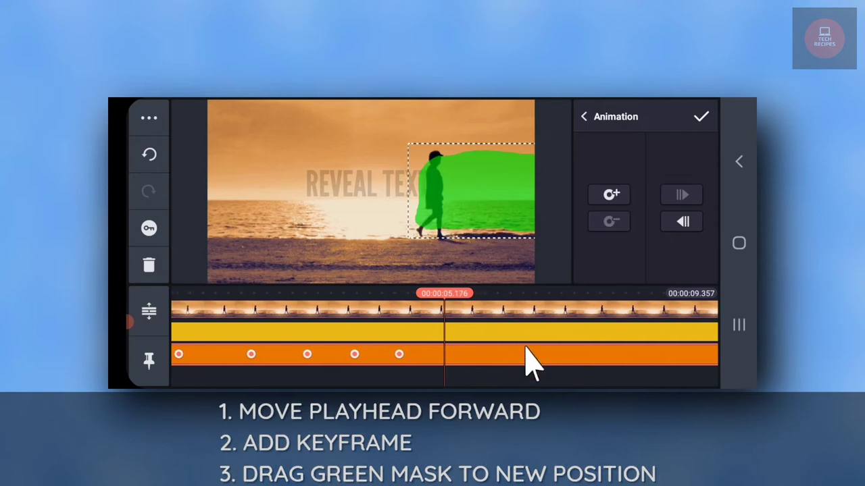
click(611, 194)
drag(464, 208, 467, 204)
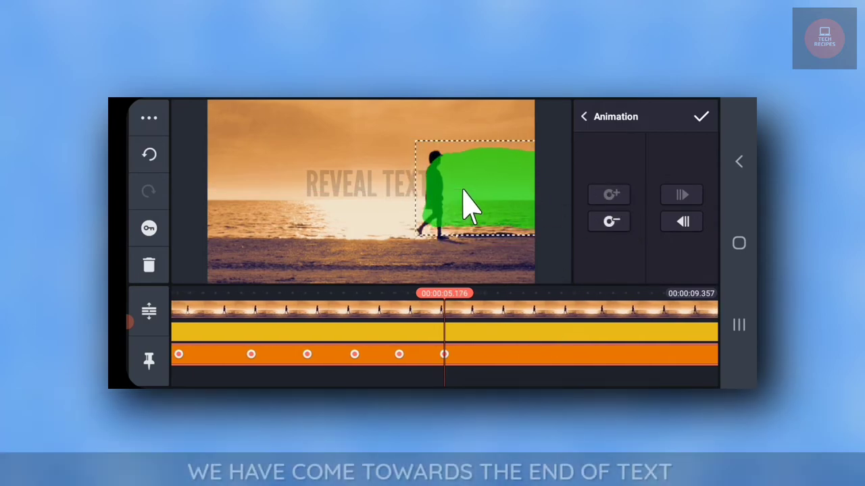
Step: Add a final keyframe near 5.36 s with the green mask moved past the end of REVEAL TEXT
drag(544, 379, 497, 385)
click(608, 195)
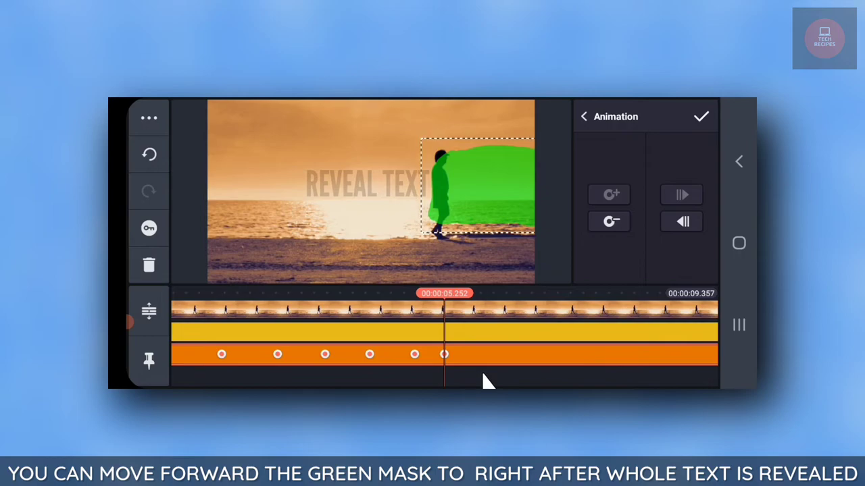
drag(483, 376, 441, 370)
drag(463, 198, 501, 202)
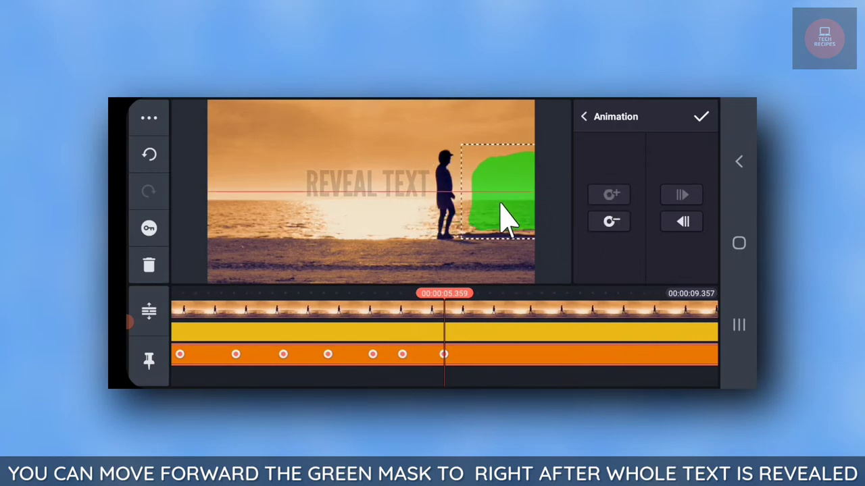
click(502, 372)
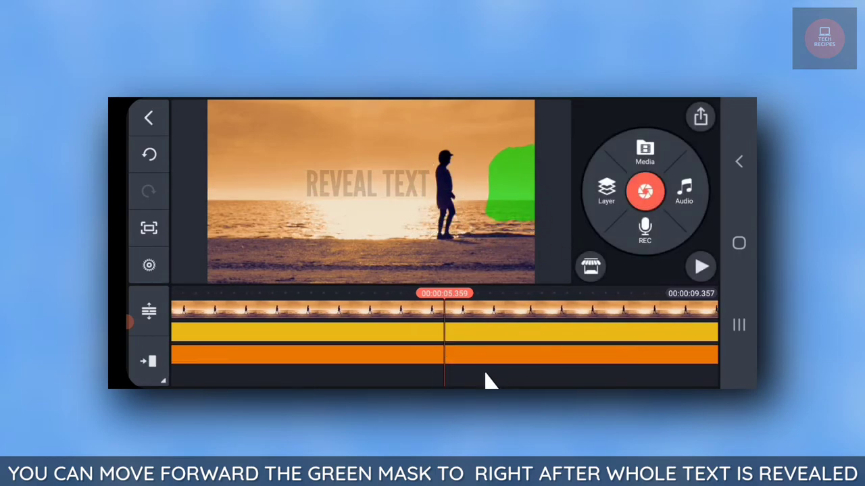
Step: Raise the Handwriting mask layer's opacity to 100%
scroll(501, 380, down, 5)
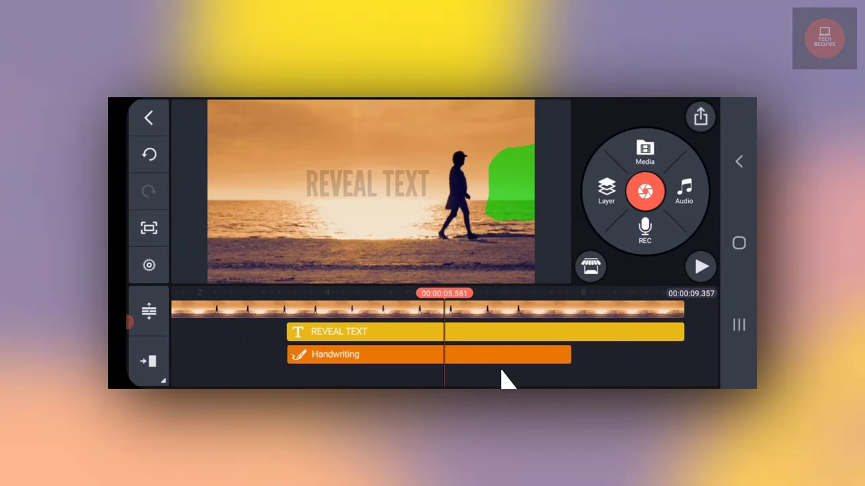
click(500, 364)
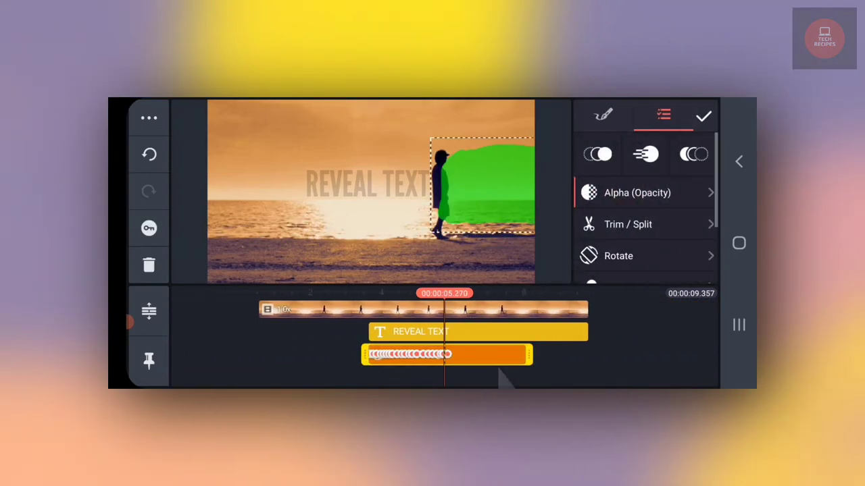
scroll(498, 351, up, 1)
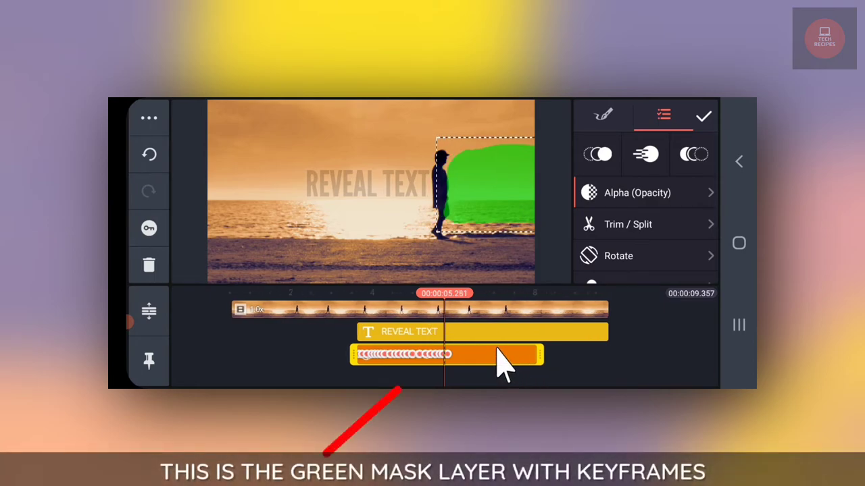
click(561, 378)
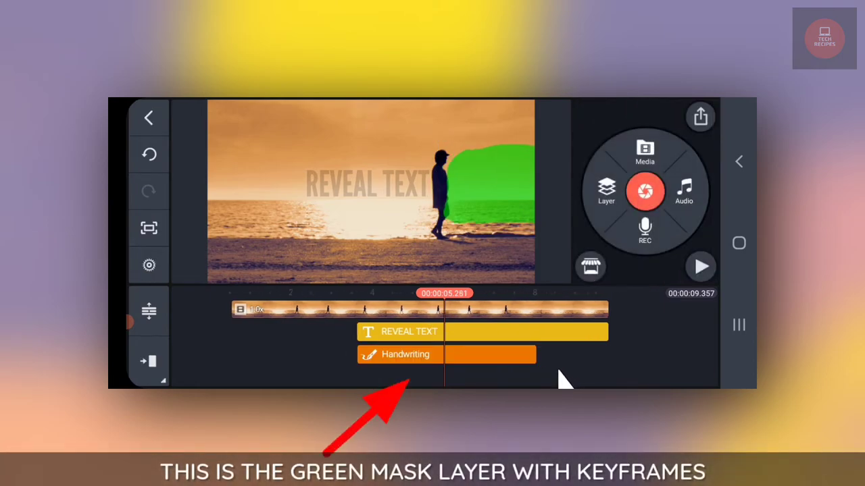
click(433, 364)
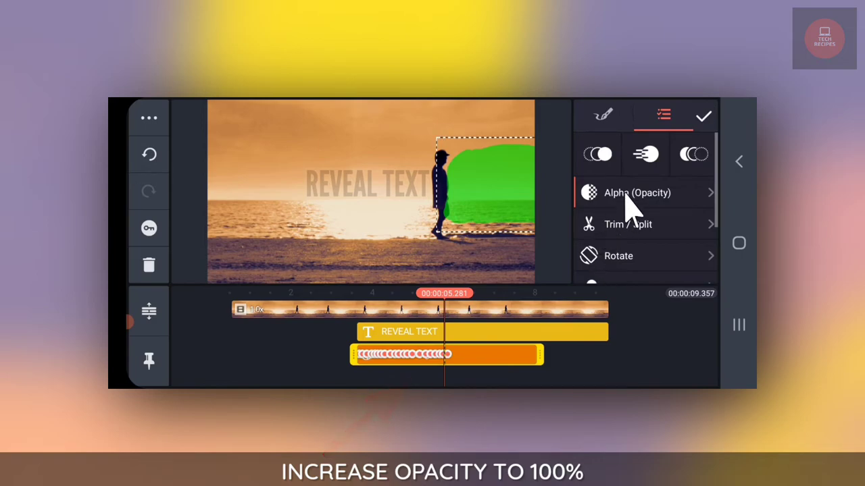
click(652, 194)
drag(647, 196, 646, 144)
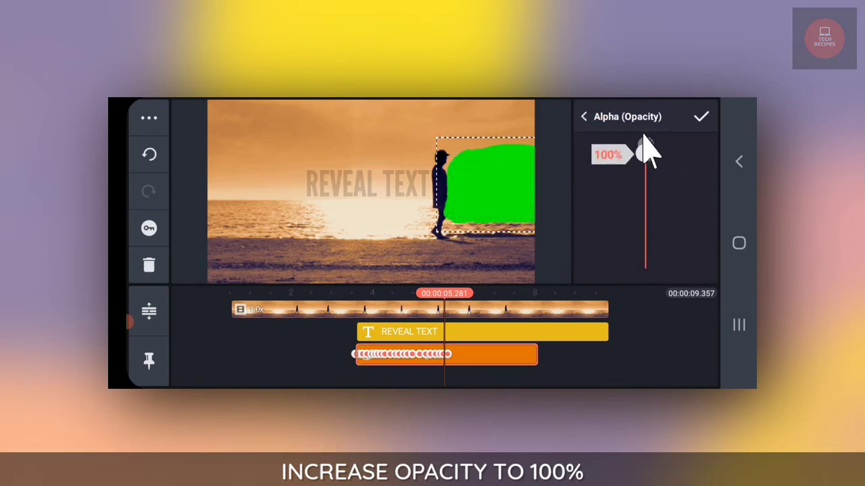
click(422, 377)
Step: Raise the REVEAL TEXT layer's opacity to 100%
click(436, 332)
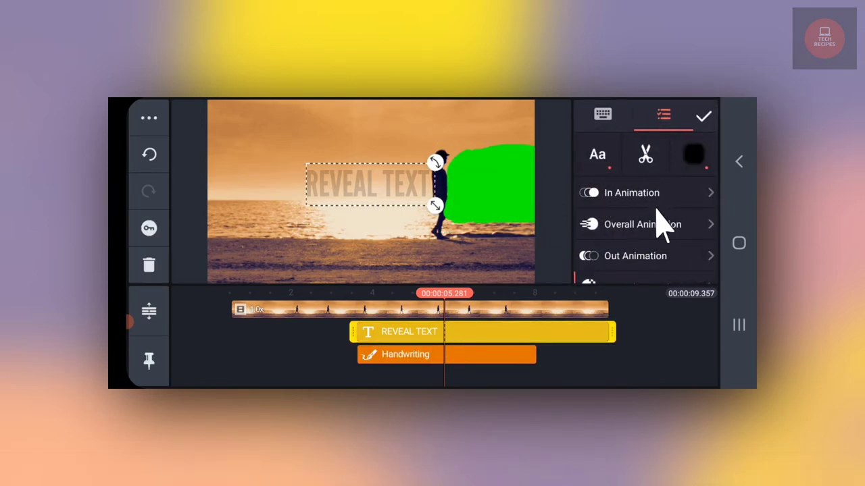
drag(658, 230, 653, 193)
click(632, 233)
drag(642, 245, 642, 148)
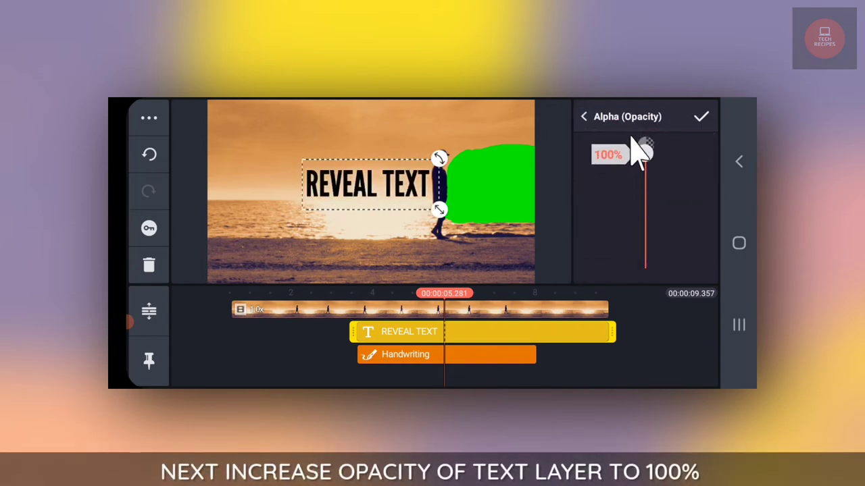
Step: Delete the beach video clip from the timeline
click(437, 378)
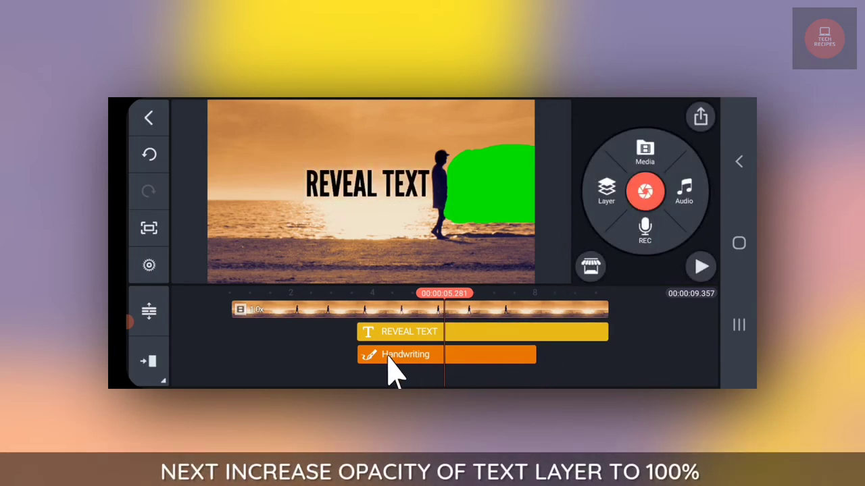
click(297, 313)
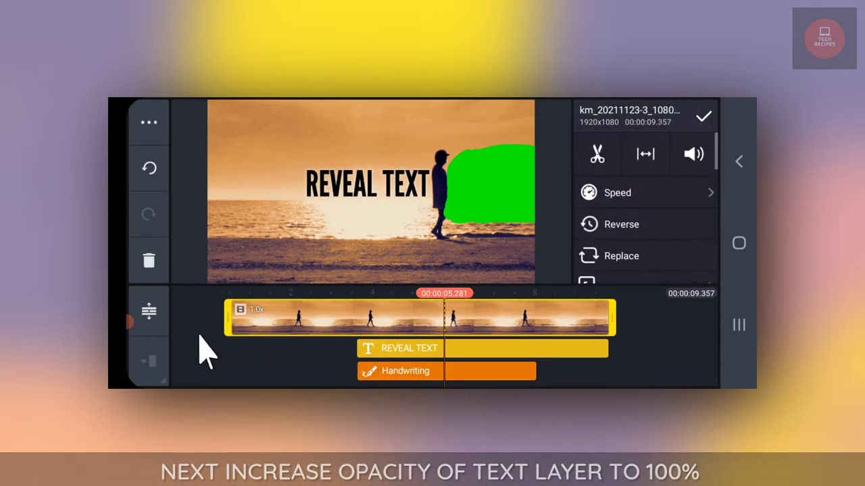
click(149, 263)
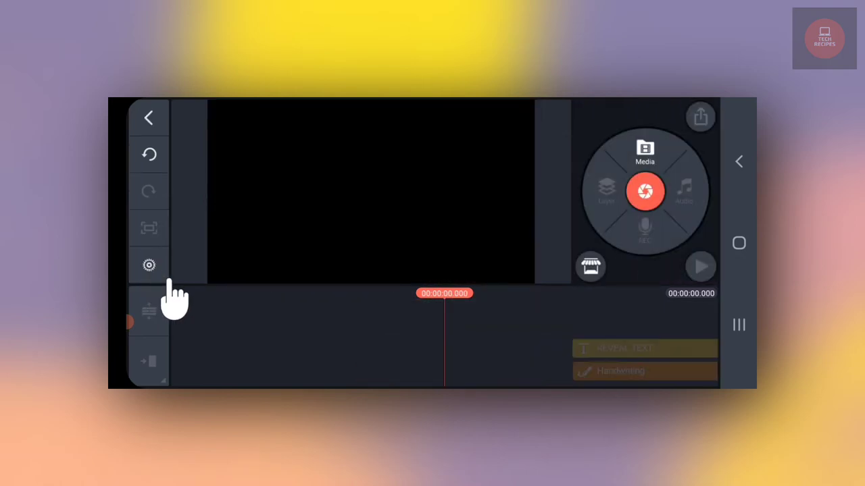
Step: Add a plain white image background from Media and extend it to 09.359
click(645, 152)
mouse_move(656, 235)
mouse_down()
mouse_move(530, 196)
mouse_move(589, 241)
mouse_up()
click(233, 177)
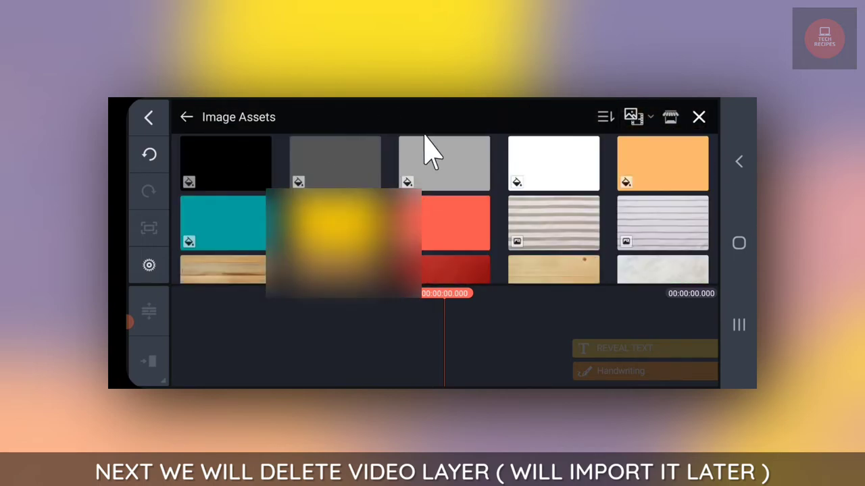
click(550, 172)
click(699, 118)
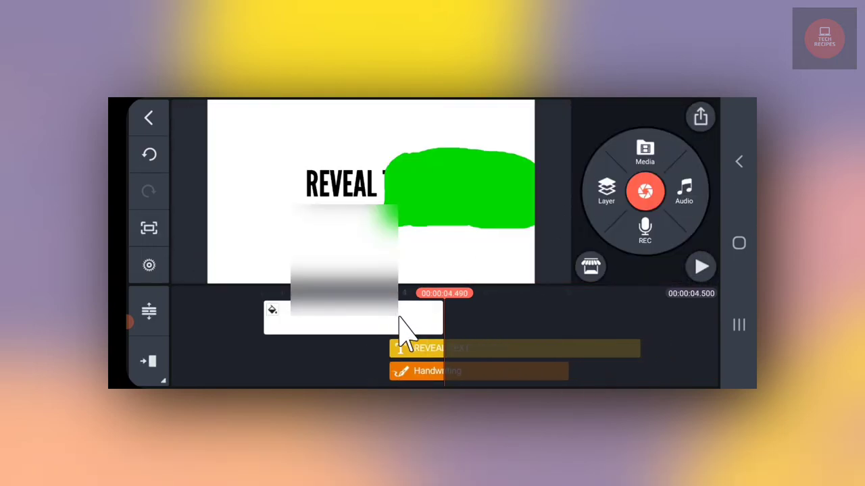
click(402, 323)
mouse_move(446, 318)
mouse_down()
mouse_move(705, 364)
mouse_move(645, 373)
mouse_move(560, 354)
mouse_move(686, 341)
mouse_up()
click(686, 342)
click(666, 318)
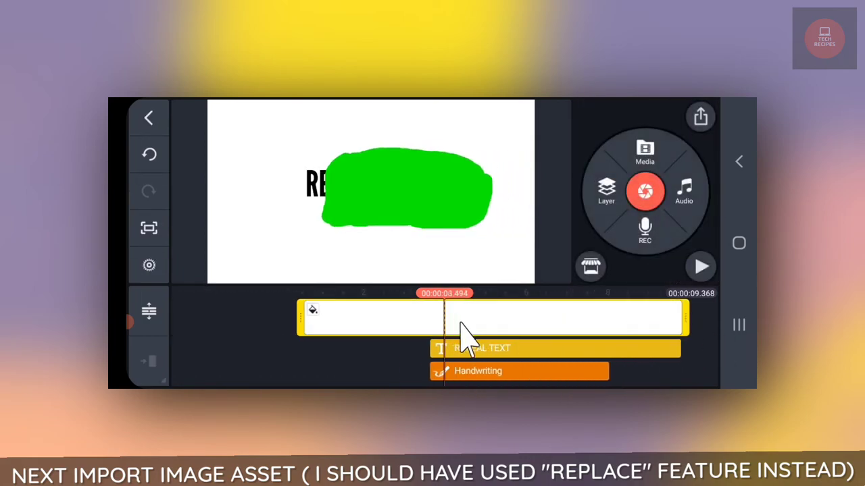
Step: Make the background clip pure green by setting red and blue to 0
click(644, 154)
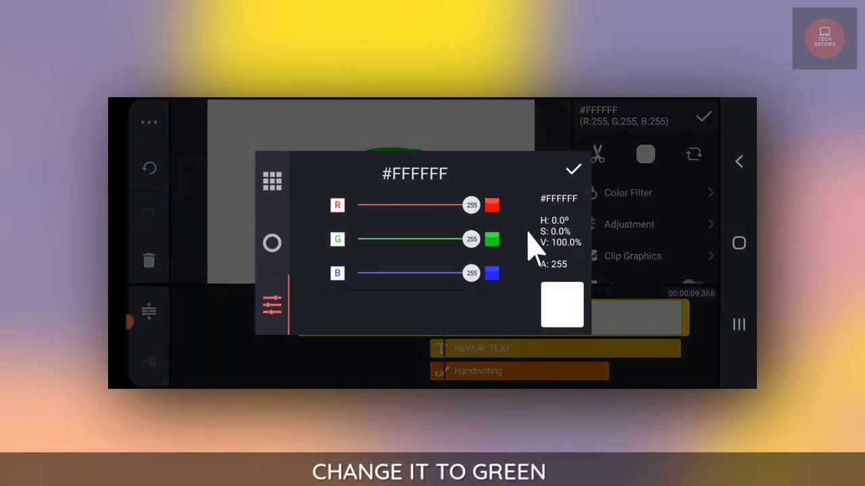
drag(465, 207, 275, 208)
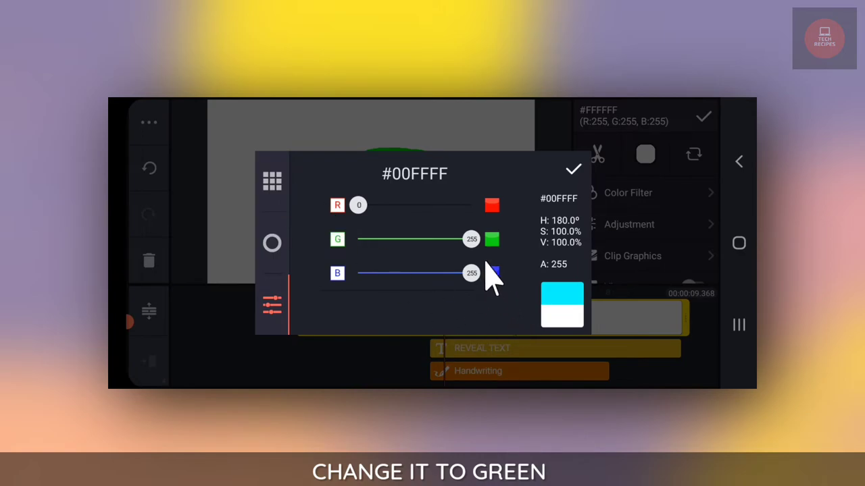
drag(471, 273, 341, 274)
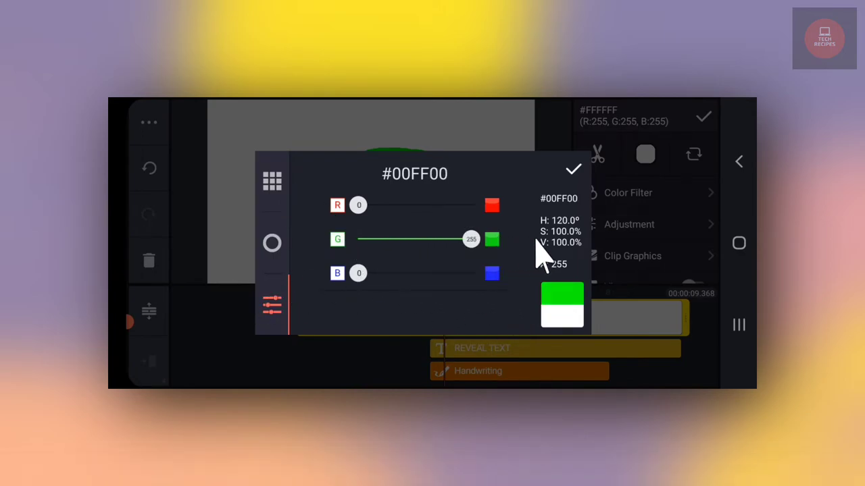
click(574, 171)
Step: Rewind to the start and play back the green-screen text animation
drag(358, 368, 521, 366)
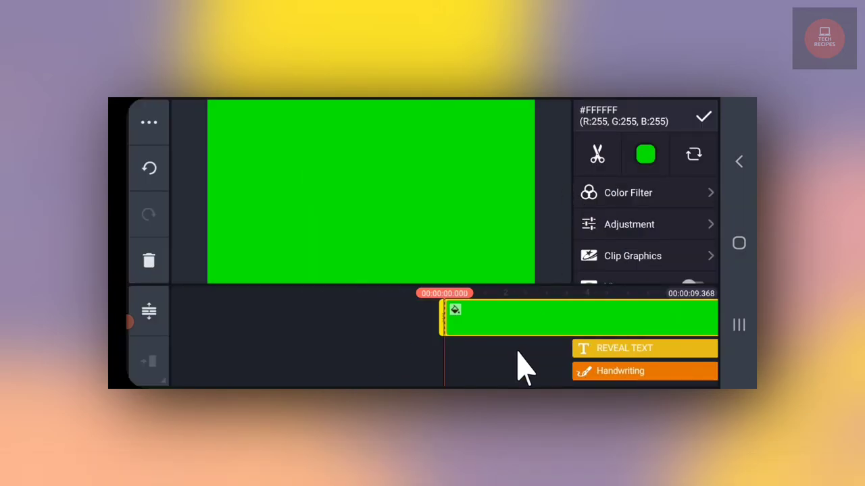
click(521, 367)
click(700, 266)
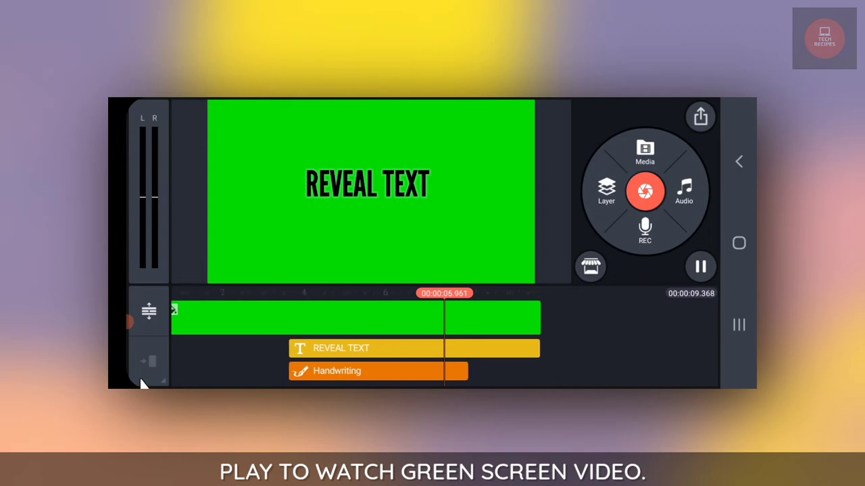
Step: Save the project as an FHD 1080p video and return to the editor
click(700, 119)
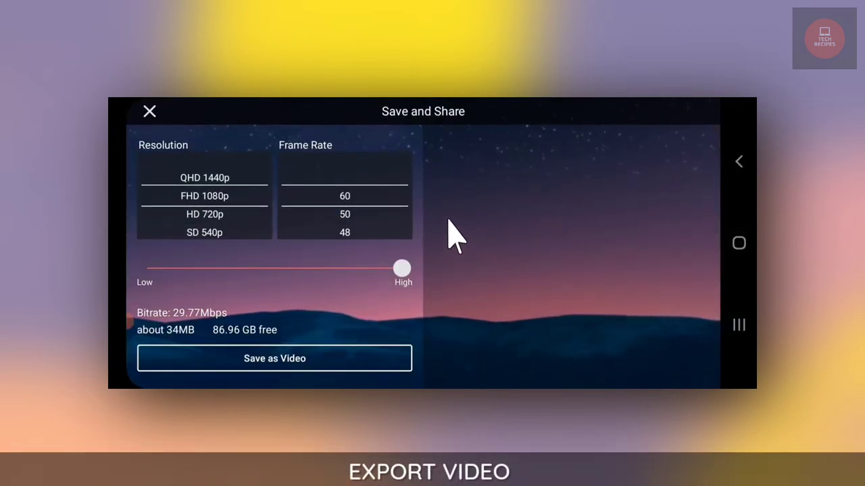
click(351, 370)
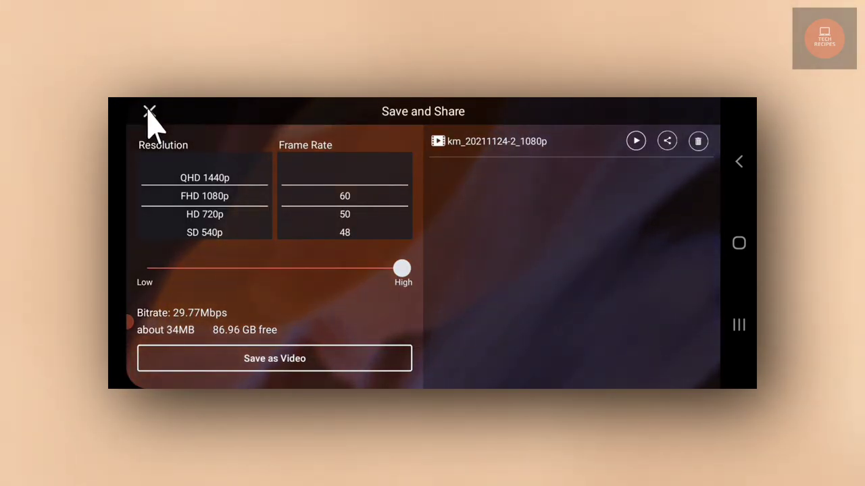
click(149, 111)
Step: Delete the Handwriting layer, the REVEAL TEXT layer and the green background clip to empty the project
drag(552, 371, 608, 367)
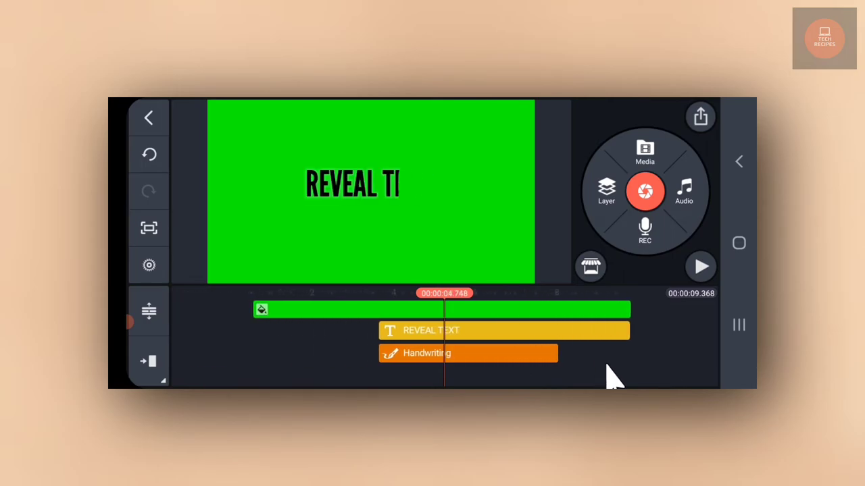
click(514, 370)
click(150, 265)
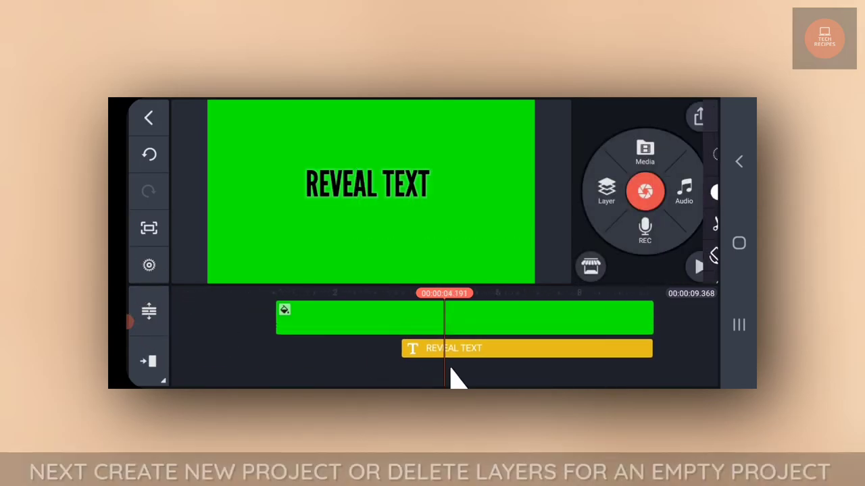
click(429, 349)
click(150, 266)
click(320, 329)
click(147, 269)
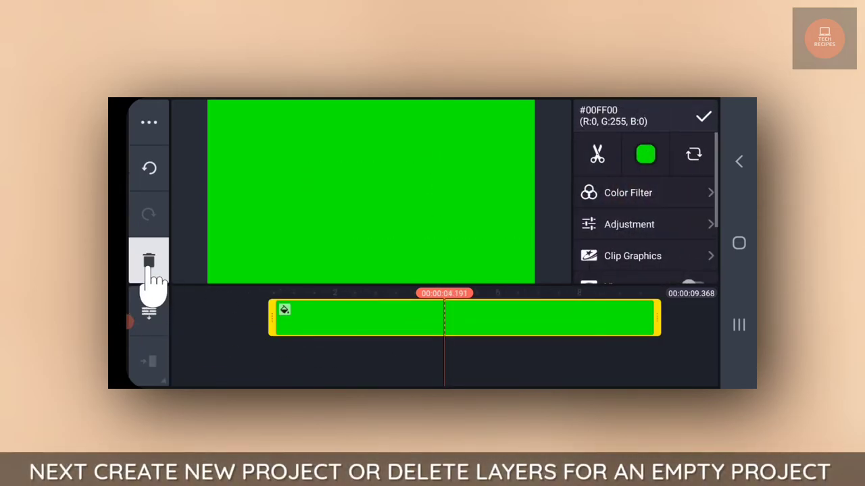
Step: Add the beach sunset walking clip from the KineMaster folder to the main track
click(645, 152)
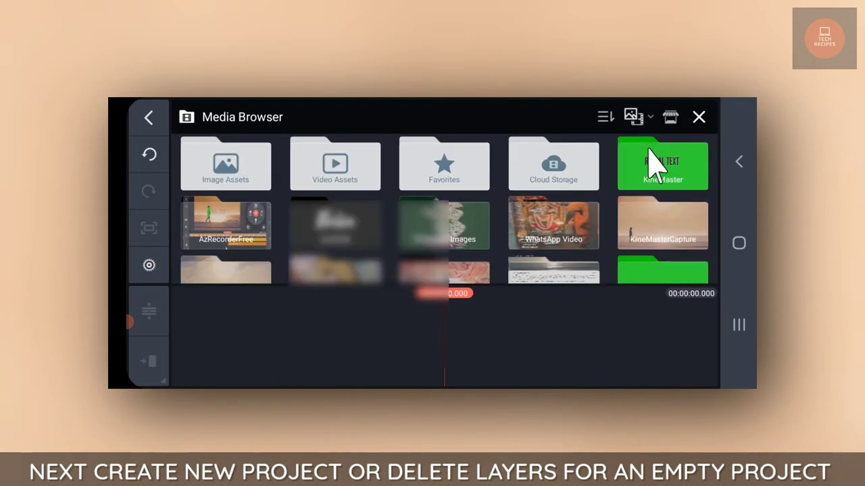
click(684, 221)
click(320, 177)
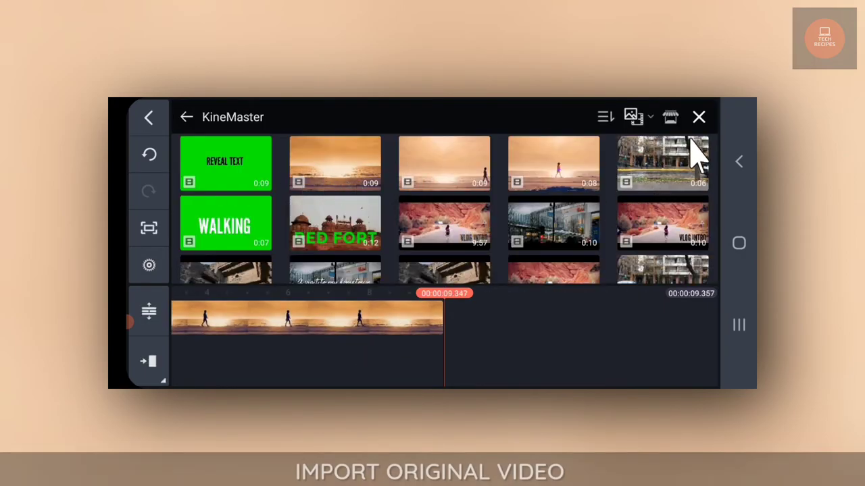
click(698, 117)
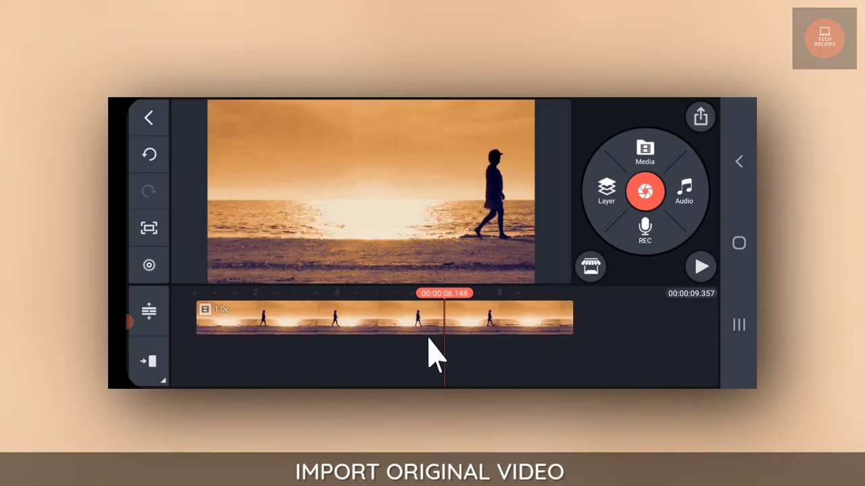
drag(427, 353, 656, 353)
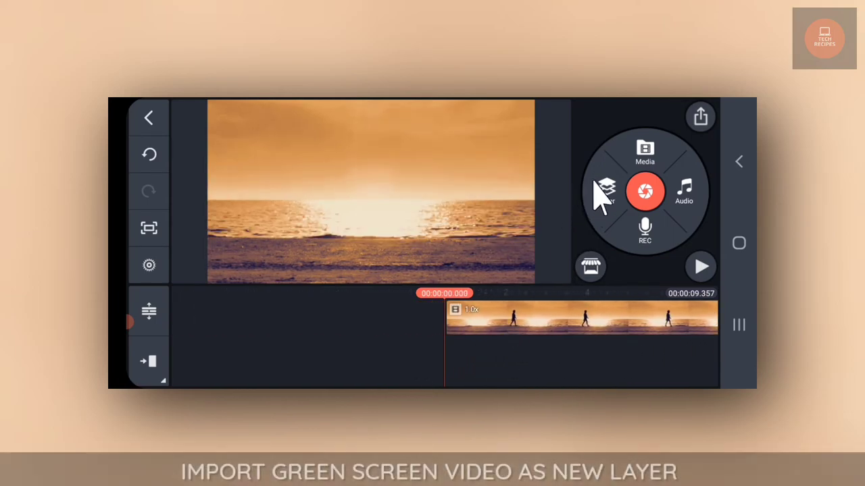
Step: Add the green-screen REVEAL TEXT video as a media layer over the beach clip
click(602, 185)
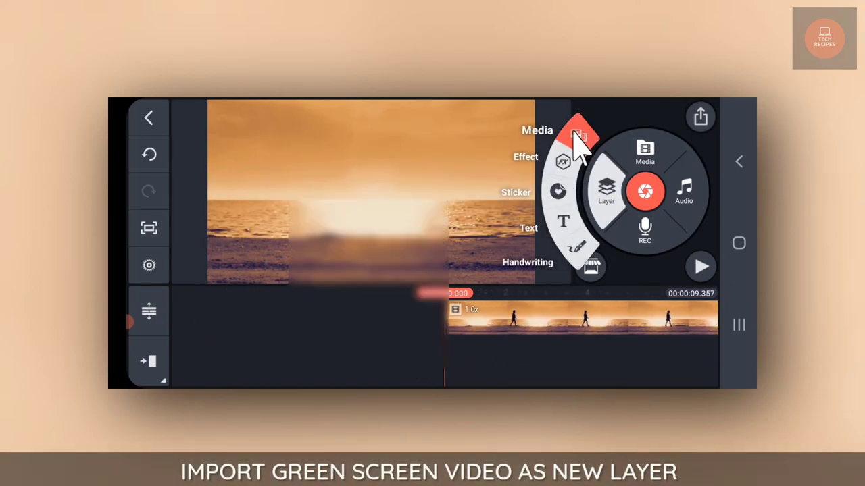
click(578, 139)
click(635, 165)
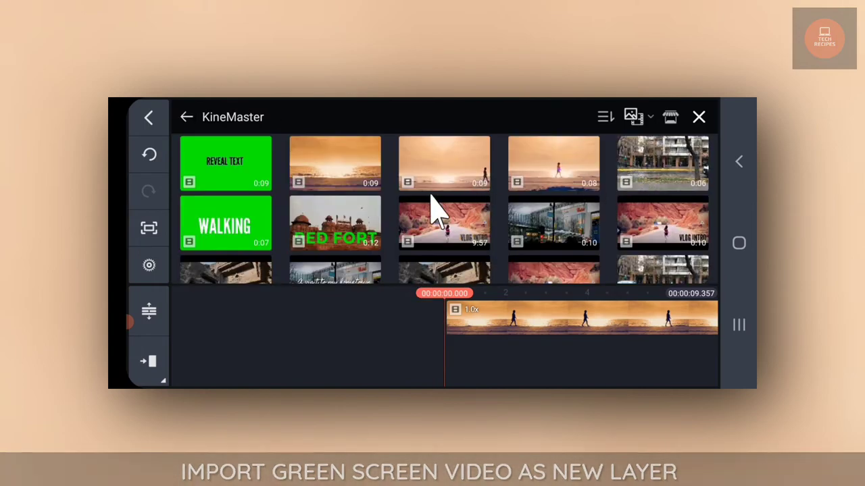
click(249, 188)
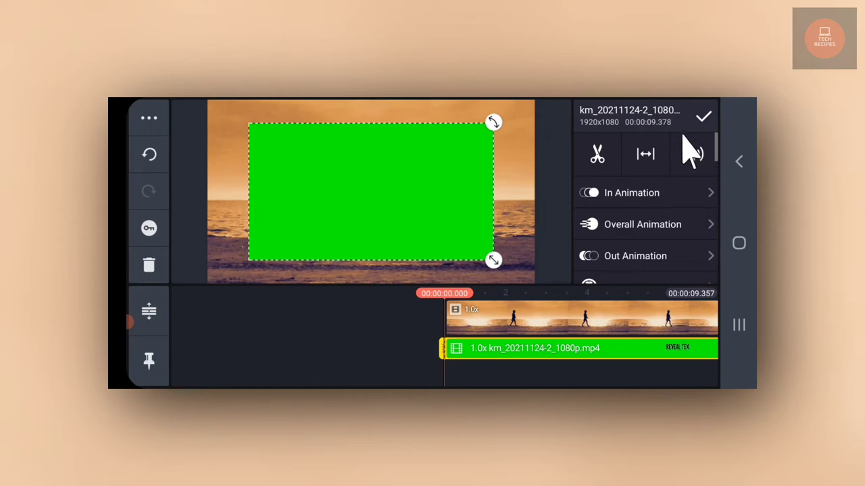
click(703, 117)
click(521, 351)
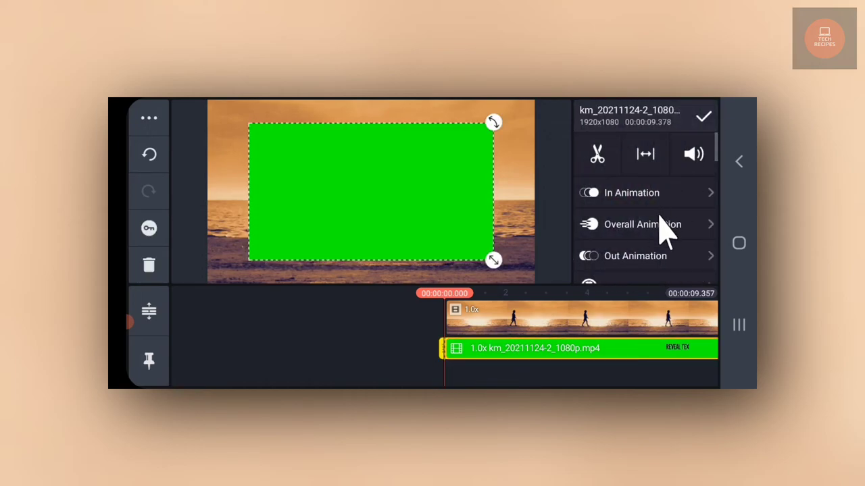
scroll(666, 223, down, 2)
scroll(635, 203, down, 2)
scroll(642, 183, down, 1)
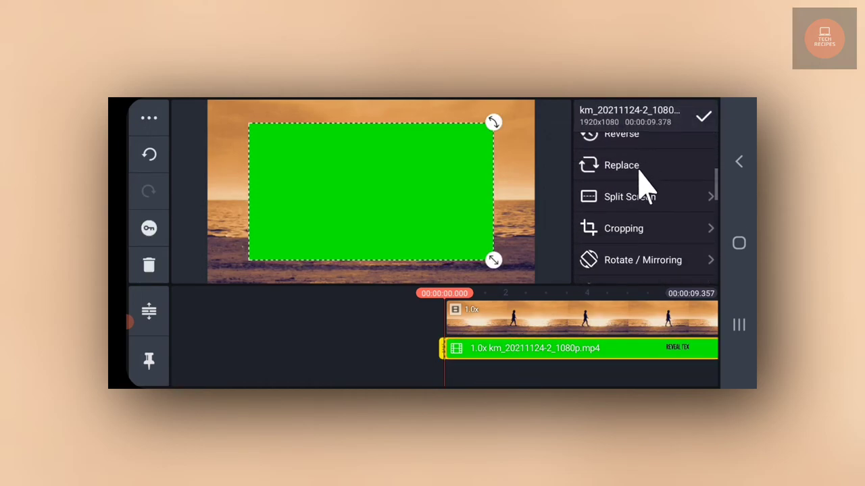
Step: Set the green-screen layer's split screen layout to full frame
click(636, 199)
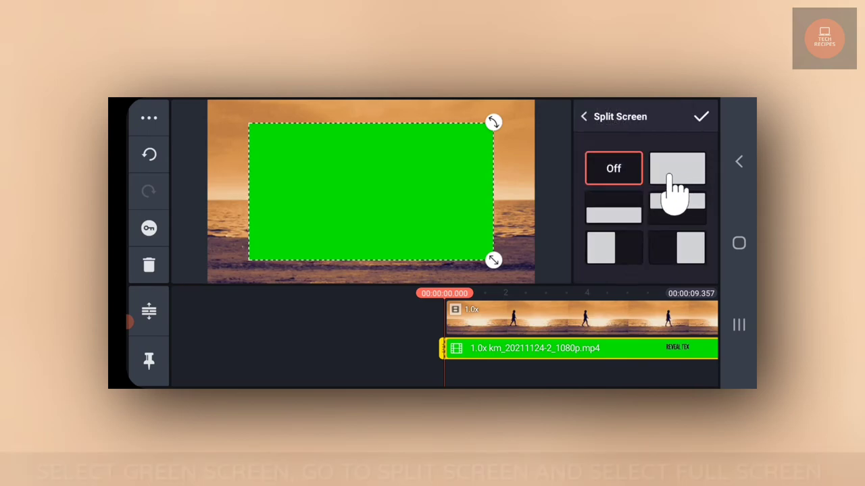
click(674, 172)
click(702, 118)
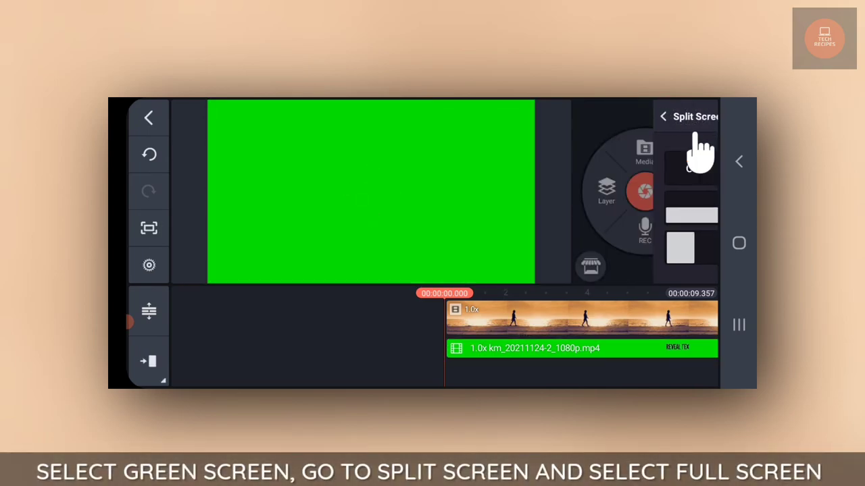
Step: Enable chroma key on the green-screen layer and set its threshold to 51%
click(555, 357)
drag(613, 270, 621, 169)
drag(650, 244, 651, 193)
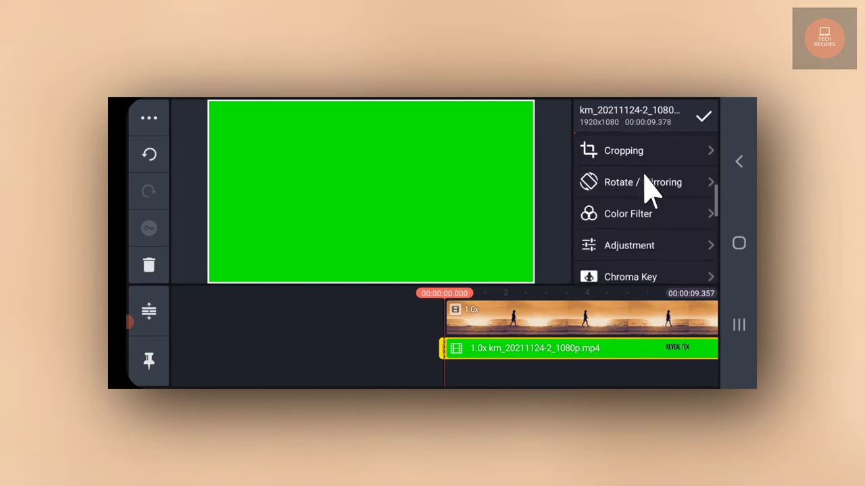
drag(660, 261, 638, 220)
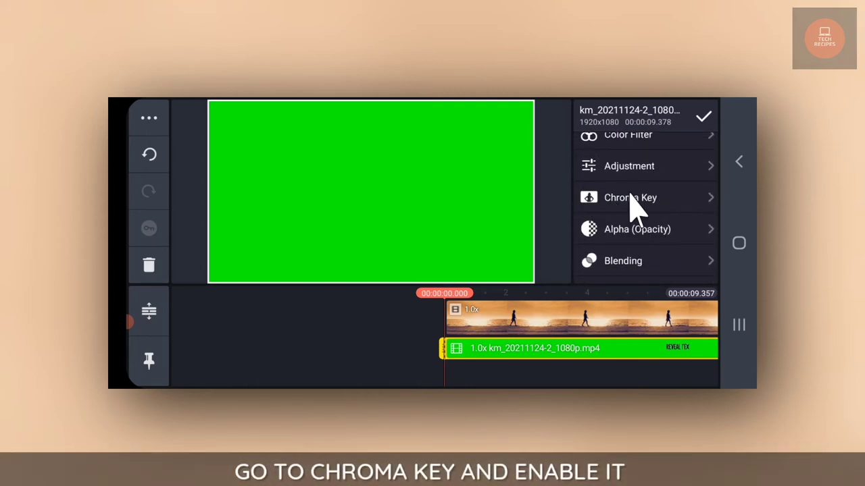
click(632, 200)
click(697, 150)
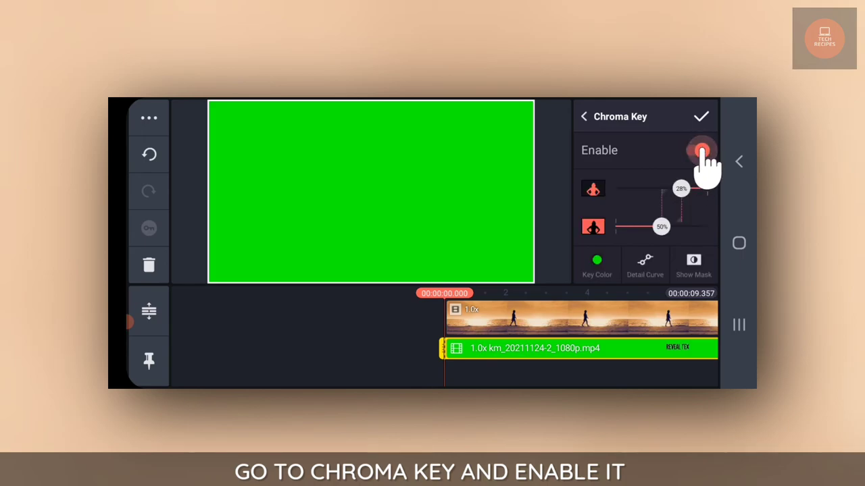
drag(596, 367, 553, 362)
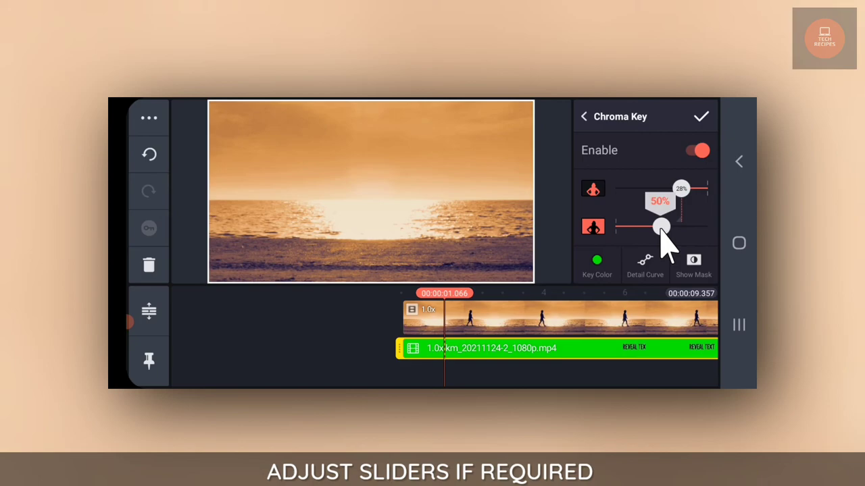
drag(662, 229, 663, 227)
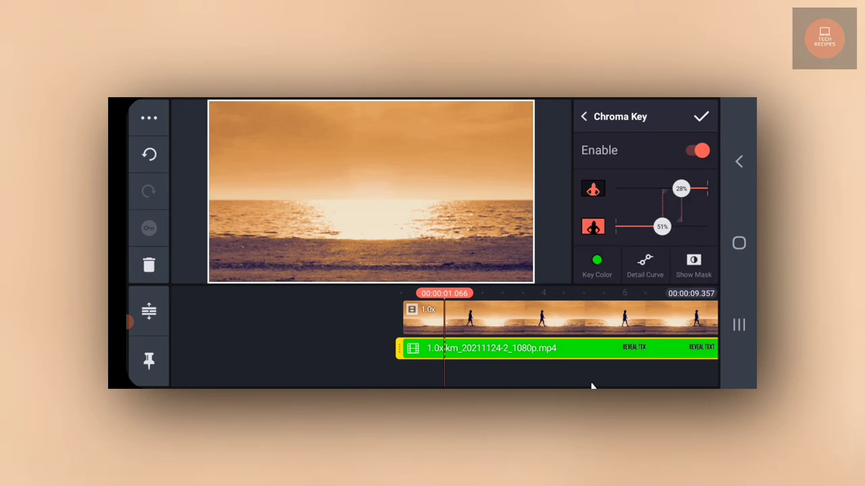
click(583, 376)
mouse_move(583, 377)
mouse_down()
mouse_move(512, 380)
mouse_move(503, 369)
mouse_up()
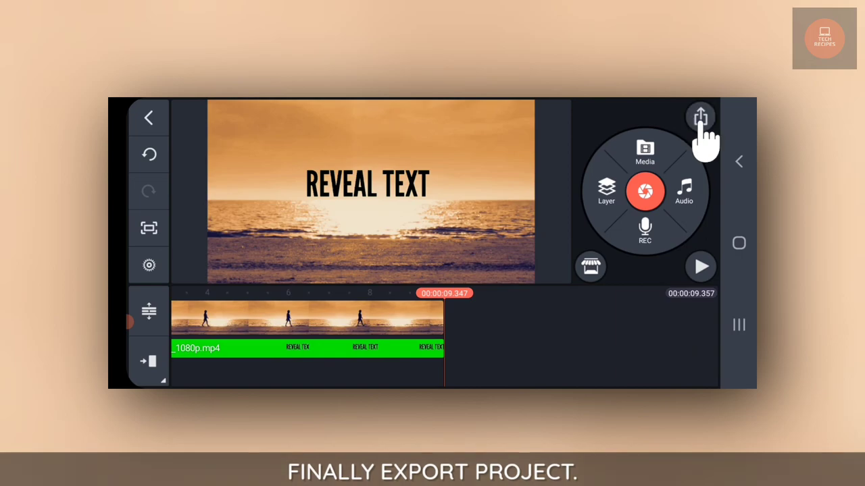
Step: Dismiss the Save and Share export dialog to see REVEAL TEXT composited over the sunset
click(701, 118)
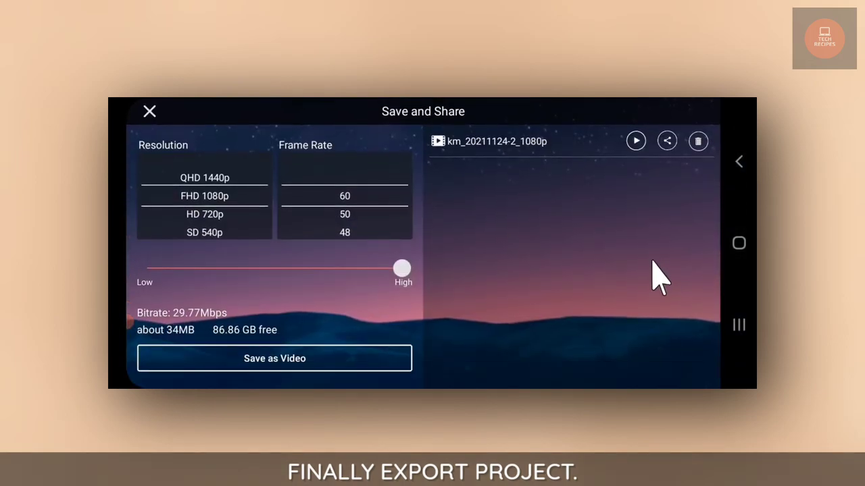
click(148, 113)
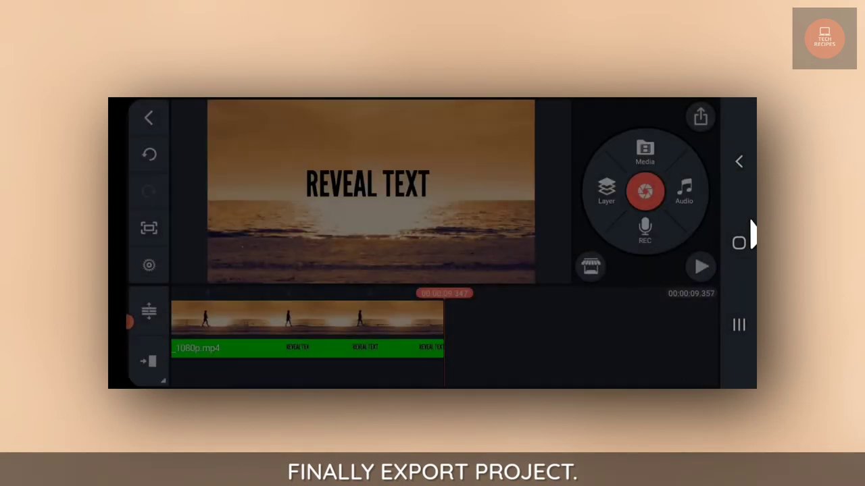